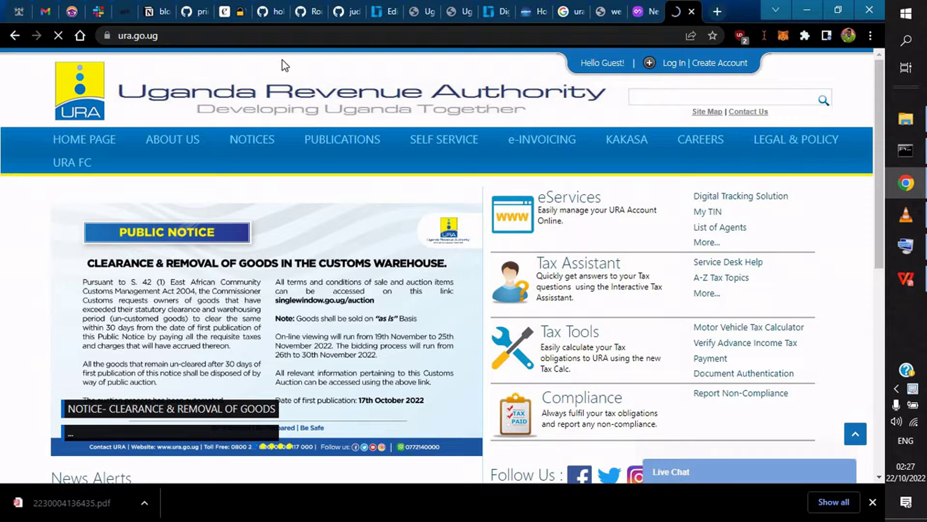
Step: Open the Payment Registration form from the Payments section of the URA eServices
{"action": "mouse_move", "coordinate": [620, 153]}
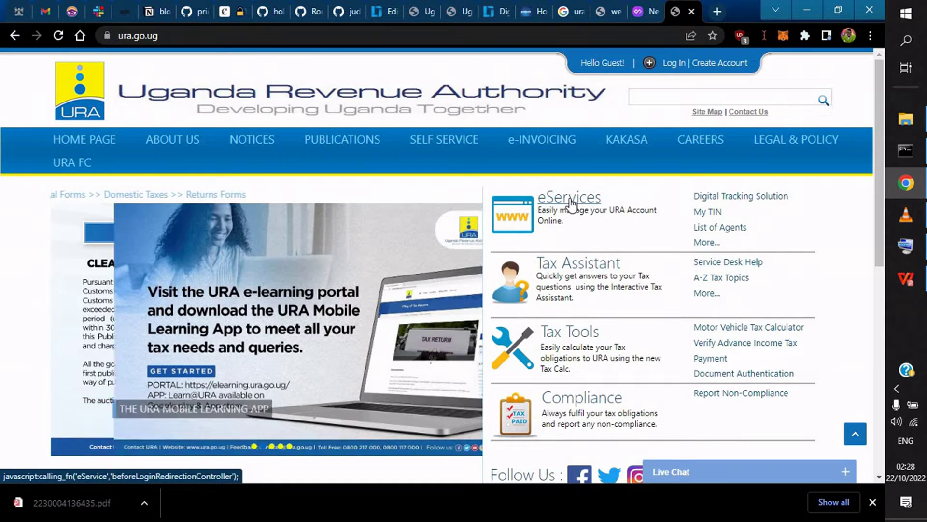
{"action": "left_click", "coordinate": [569, 200]}
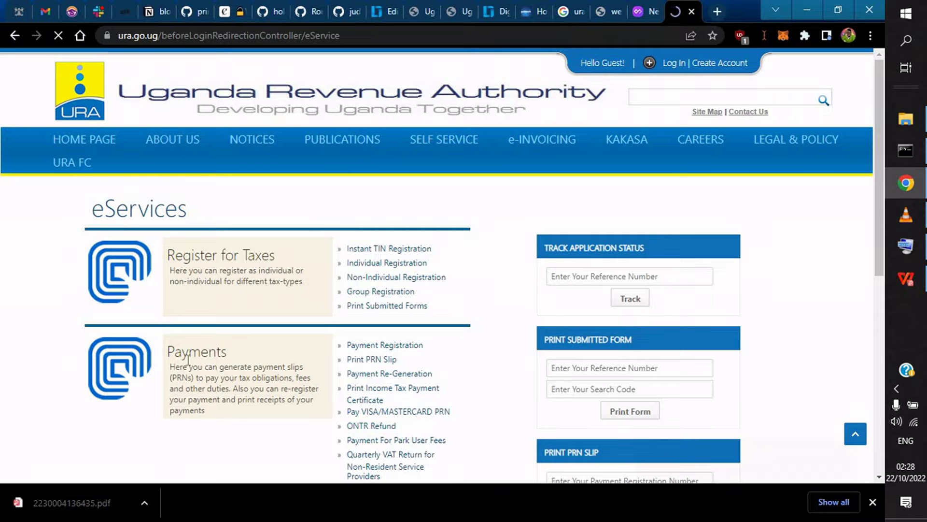
{"action": "scroll", "coordinate": [182, 377], "scroll_direction": "down", "scroll_amount": 3}
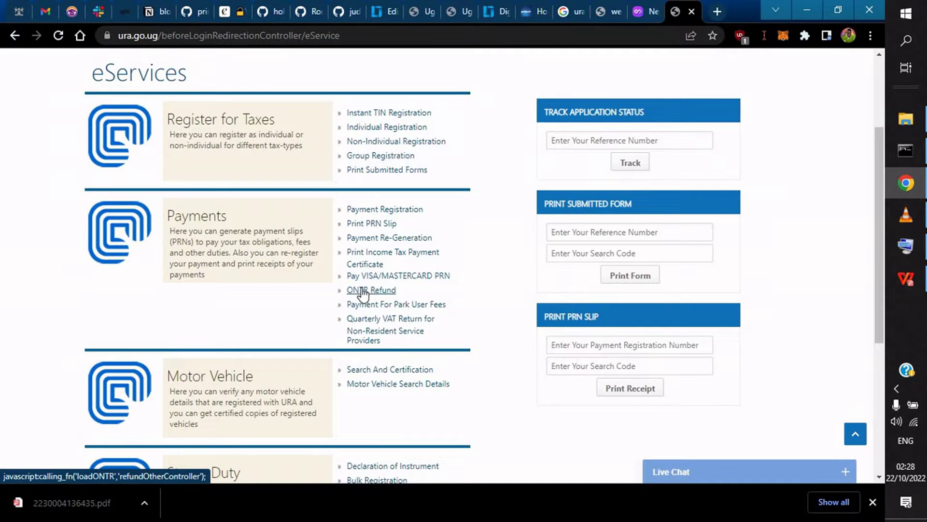
{"action": "left_click", "coordinate": [381, 211]}
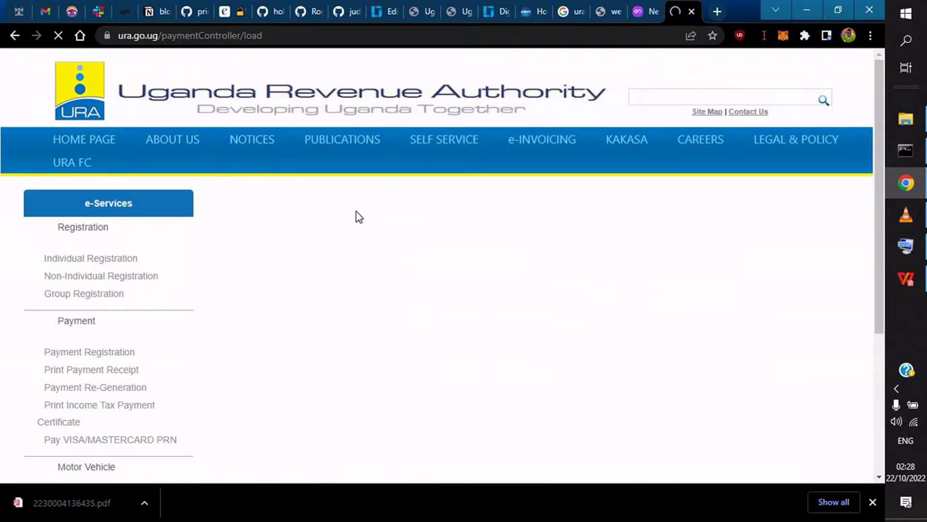
Step: Set the tax head of the payment registration to NTR
{"action": "scroll", "coordinate": [457, 309], "scroll_direction": "down", "scroll_amount": 1}
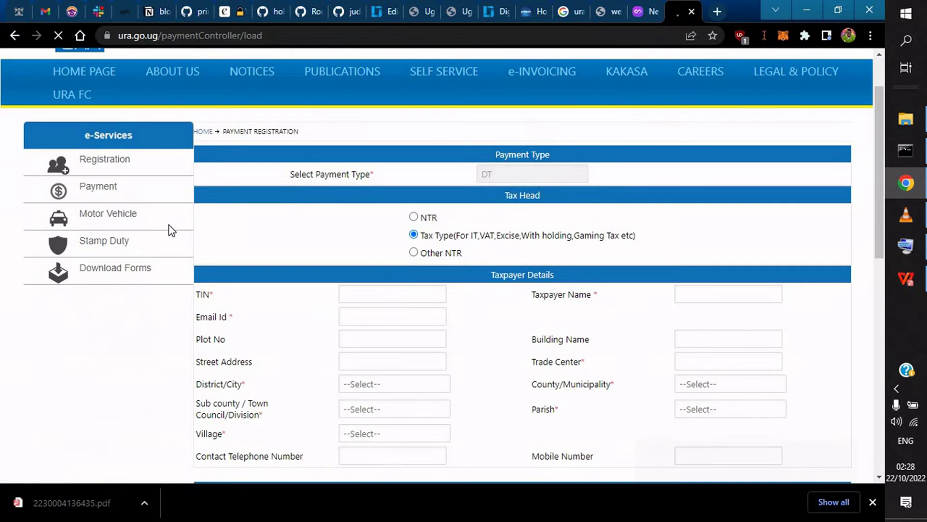
{"action": "triple_click", "coordinate": [375, 177]}
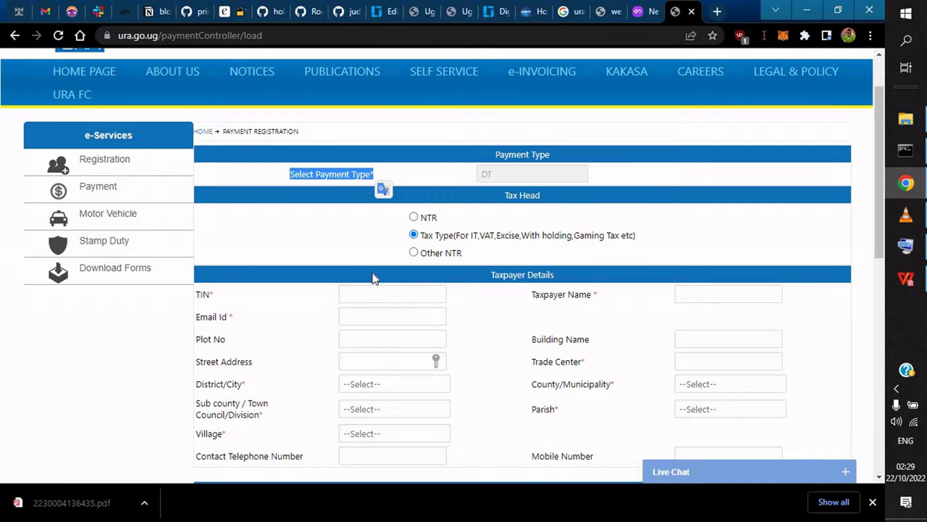
{"action": "scroll", "coordinate": [420, 226], "scroll_direction": "down", "scroll_amount": 1}
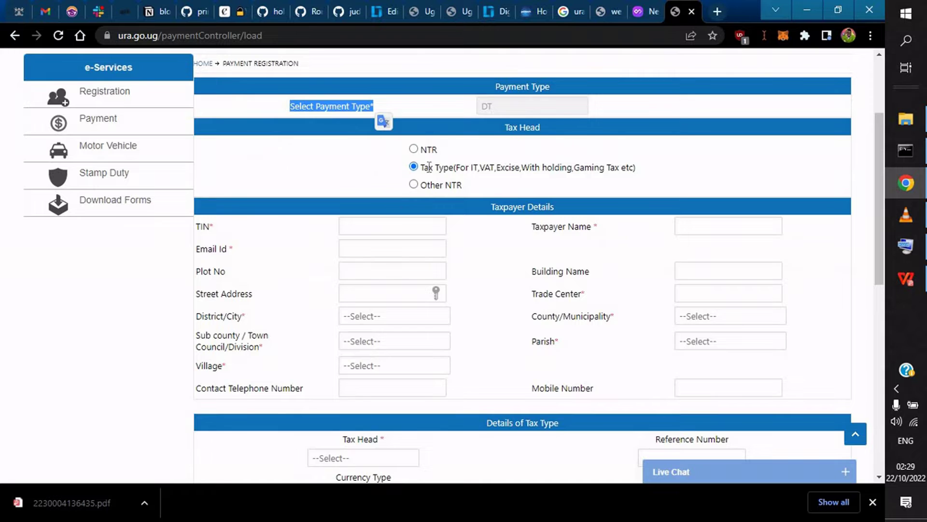
{"action": "left_click", "coordinate": [413, 149]}
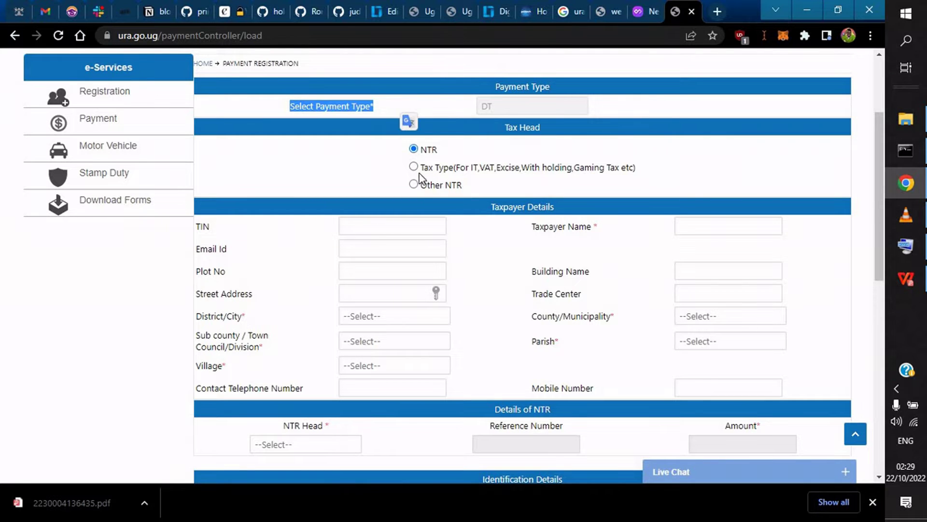
{"action": "left_click", "coordinate": [412, 167]}
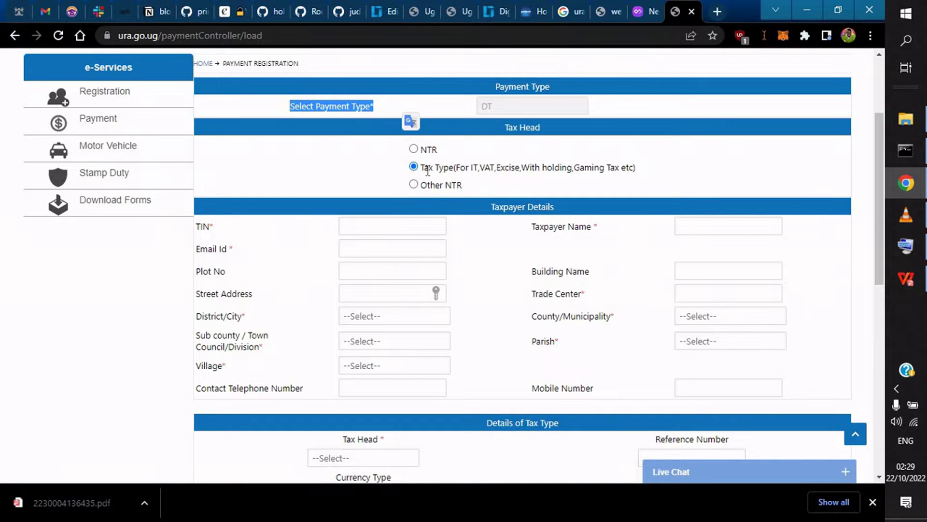
{"action": "left_click", "coordinate": [414, 150]}
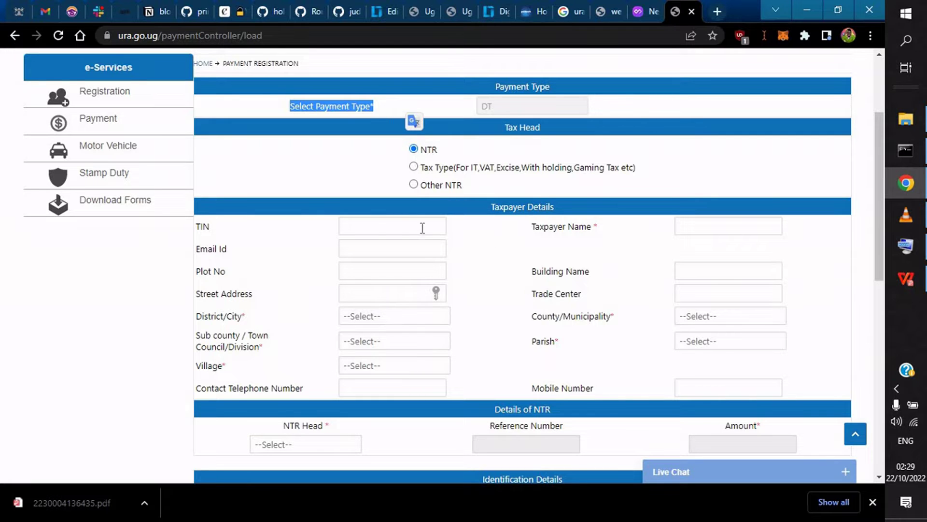
Step: Leave the TIN blank and enter the taxpayer's full name in the taxpayer details
{"action": "left_click", "coordinate": [375, 227]}
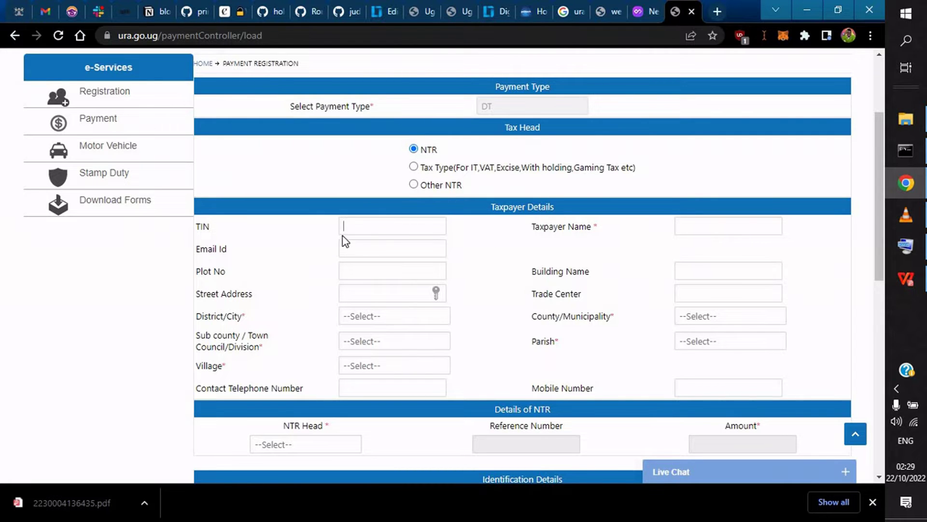
{"action": "left_click_drag", "start_coordinate": [287, 227], "coordinate": [440, 223]}
{"action": "left_click", "coordinate": [700, 226]}
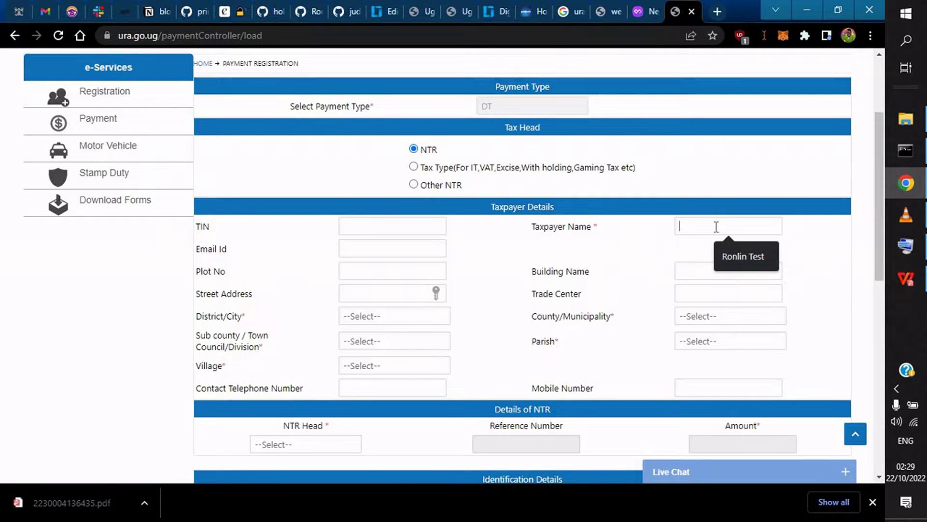
{"action": "left_click", "coordinate": [742, 256]}
{"action": "type", "text": "er"}
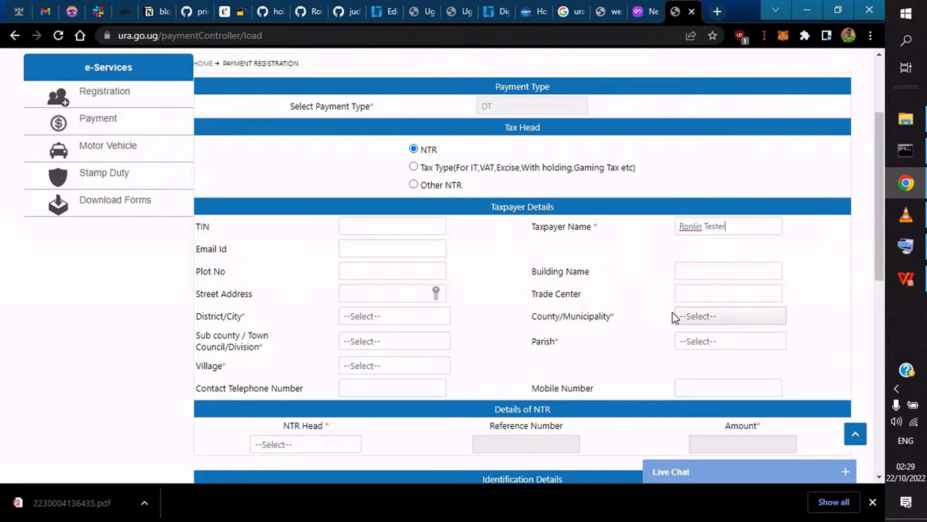
Step: Set the taxpayer's District/City to ADJUMANI
{"action": "left_click", "coordinate": [373, 316]}
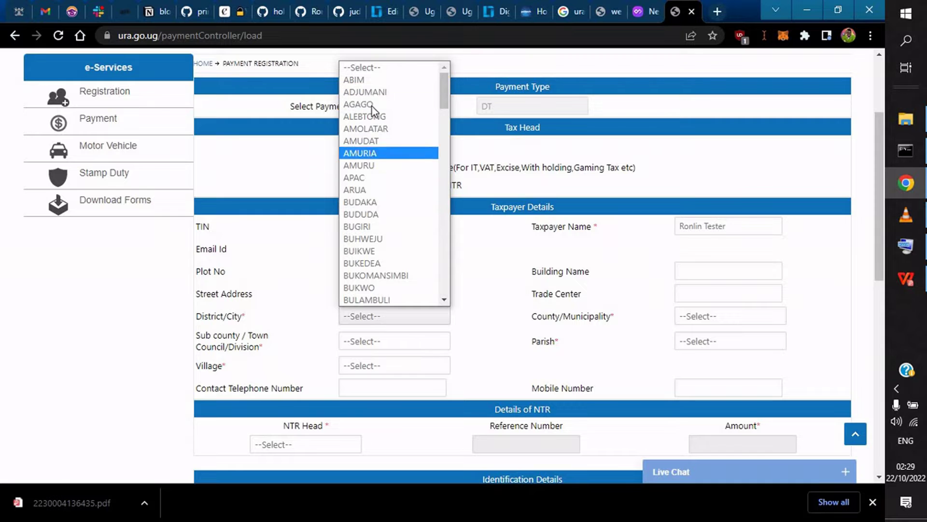
{"action": "left_click", "coordinate": [372, 92]}
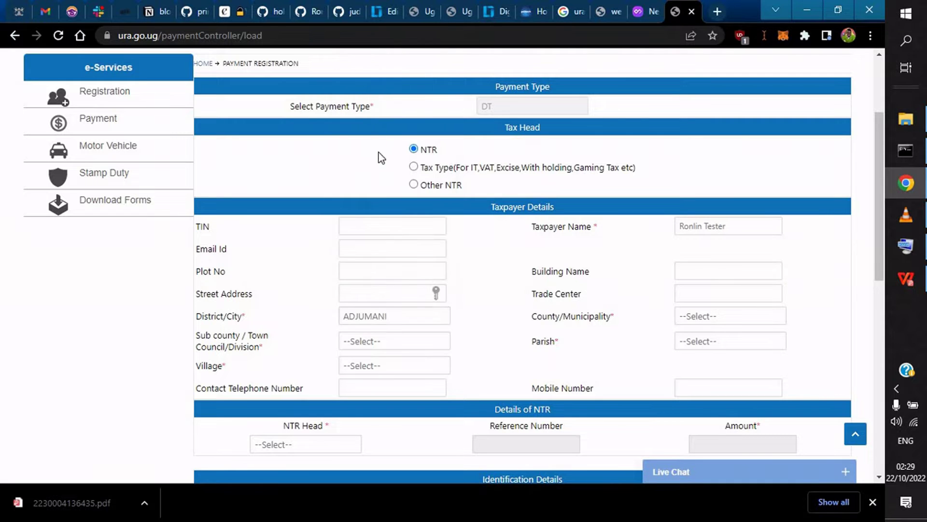
{"action": "left_click", "coordinate": [384, 340]}
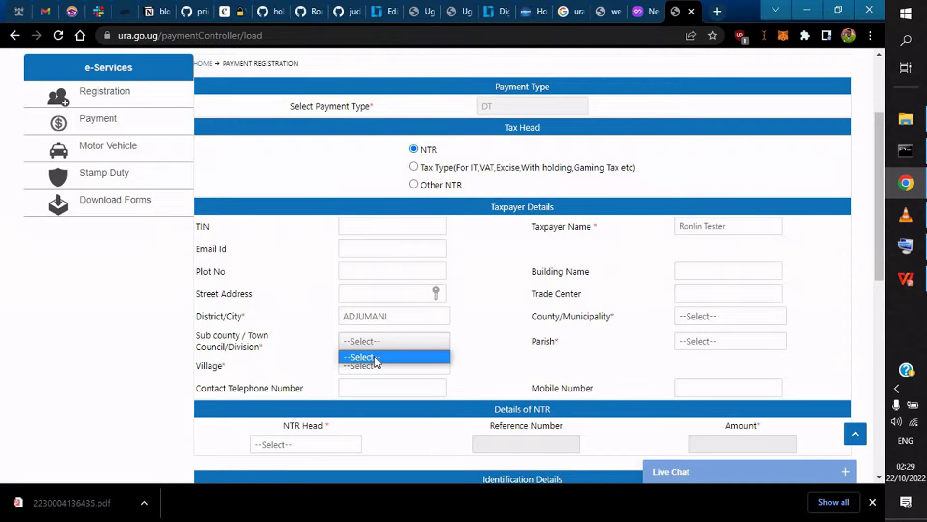
{"action": "left_click", "coordinate": [381, 319]}
{"action": "left_click", "coordinate": [453, 260]}
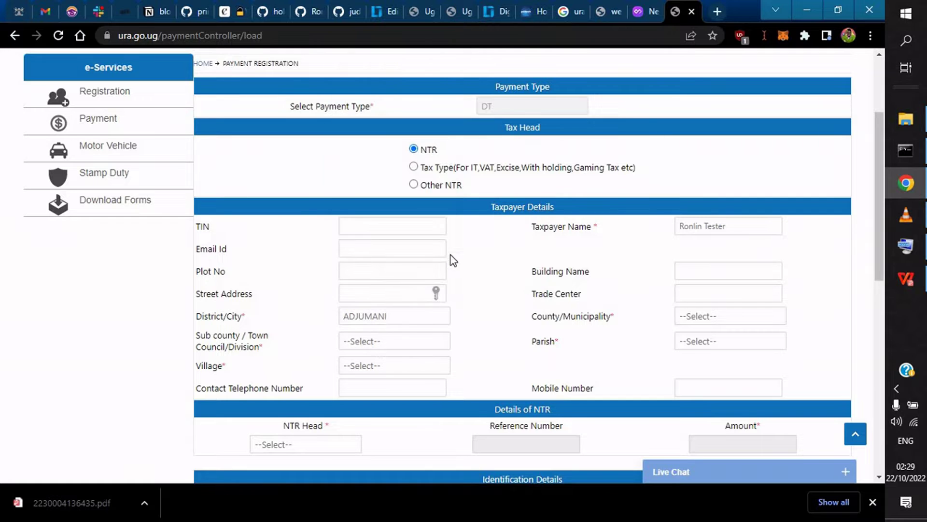
Step: Set the taxpayer's District/City to KAMPALA
{"action": "left_click", "coordinate": [415, 317]}
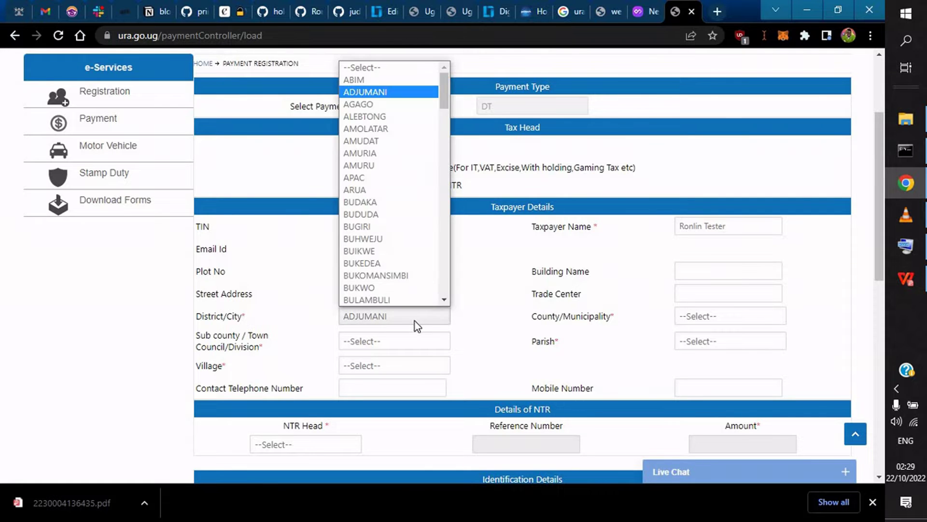
{"action": "left_click", "coordinate": [447, 287]}
{"action": "left_click", "coordinate": [447, 286]}
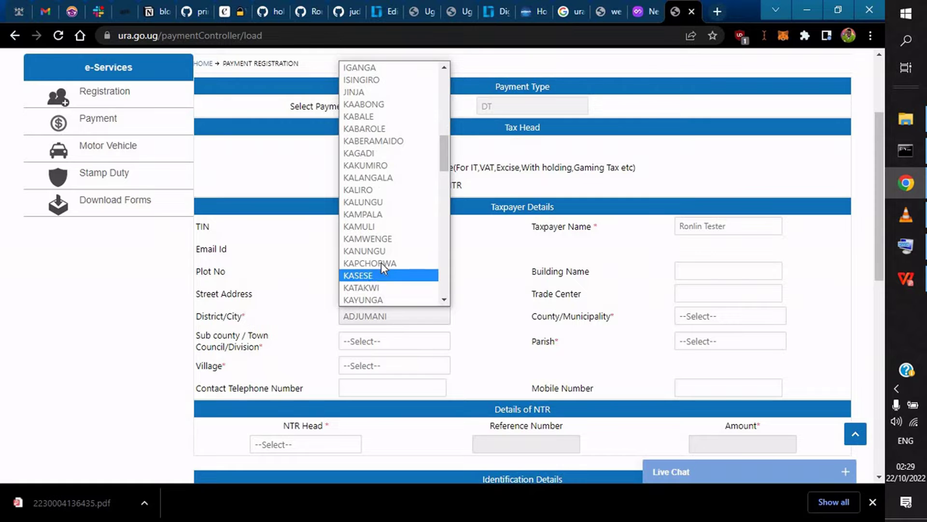
{"action": "left_click", "coordinate": [370, 212]}
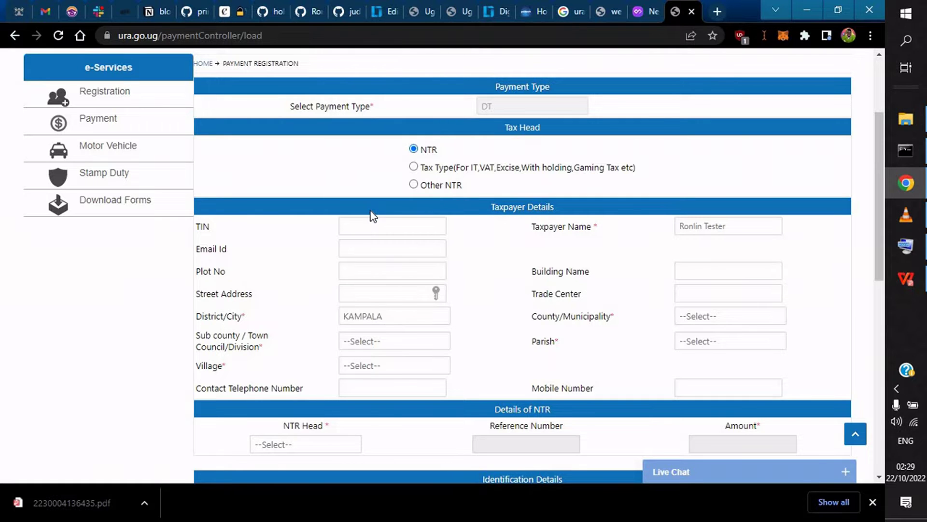
{"action": "left_click", "coordinate": [410, 340]}
{"action": "left_click", "coordinate": [399, 340]}
{"action": "left_click", "coordinate": [444, 314]}
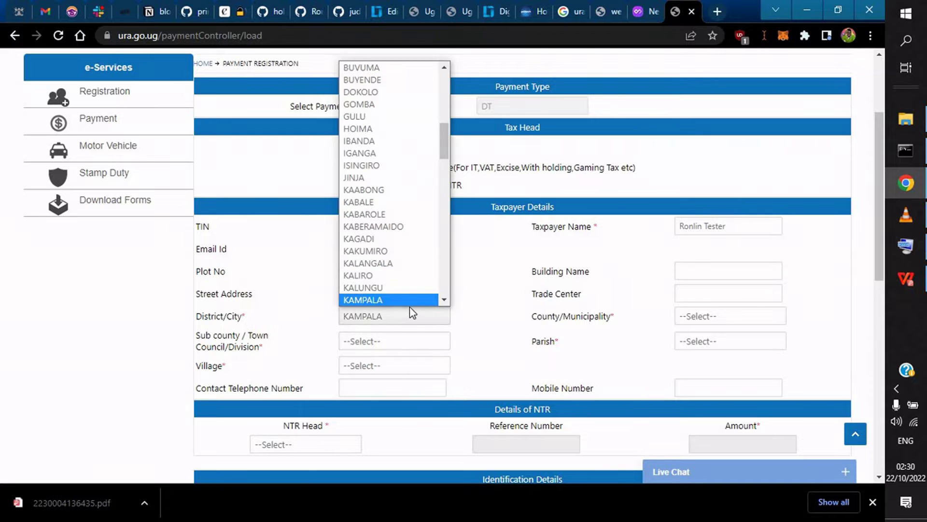
{"action": "left_click", "coordinate": [381, 338]}
{"action": "left_click", "coordinate": [381, 340]}
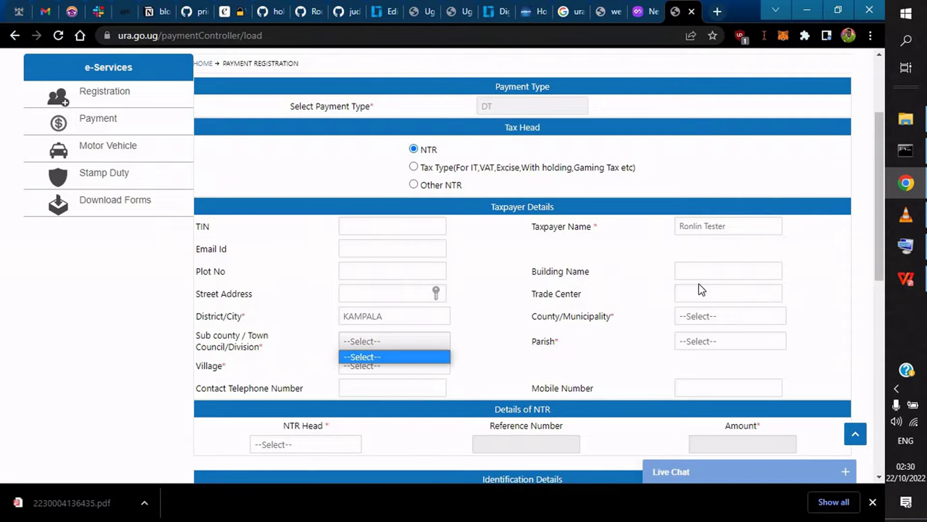
{"action": "left_click", "coordinate": [715, 268]}
Step: Set the County/Municipality to KAMPALA CENTRAL DIVI and choose the Kampala Central Division as the sub-county
{"action": "left_click", "coordinate": [706, 321]}
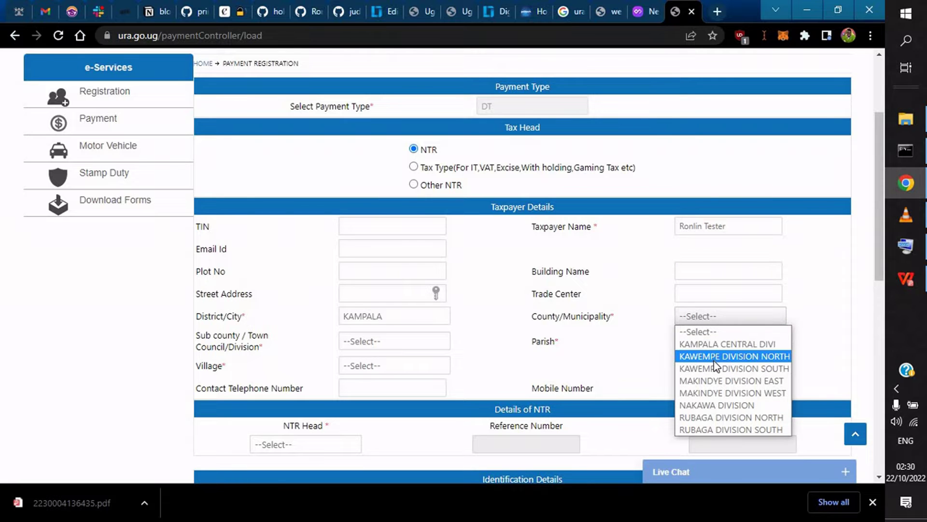
{"action": "left_click", "coordinate": [710, 345]}
{"action": "left_click", "coordinate": [426, 341]}
{"action": "left_click", "coordinate": [423, 370]}
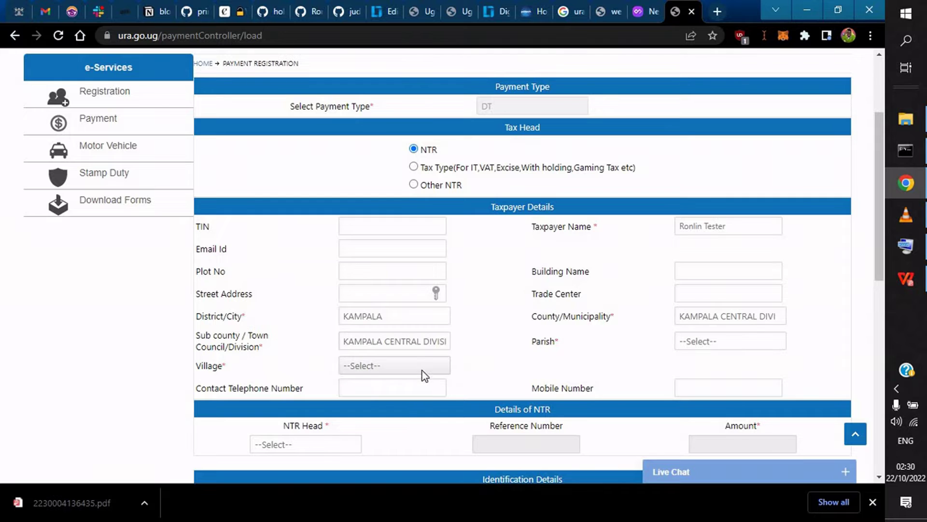
Step: Set the taxpayer's parish to NAKASERO II and the village to KYADONDO
{"action": "left_click", "coordinate": [730, 345]}
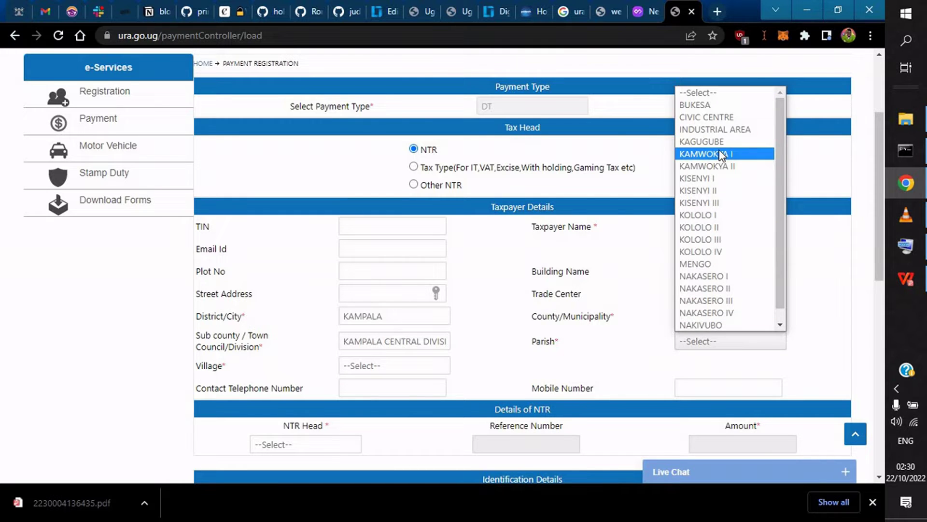
{"action": "left_click", "coordinate": [723, 288]}
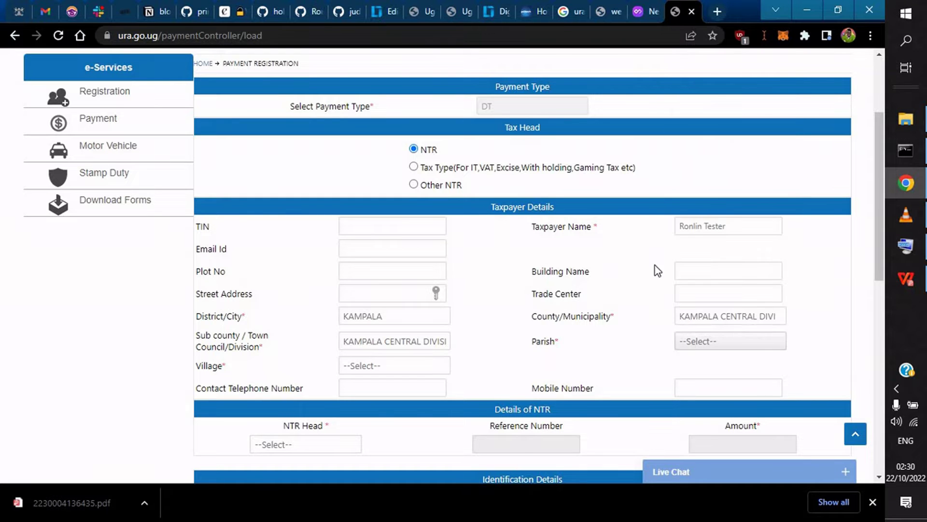
{"action": "left_click", "coordinate": [386, 366]}
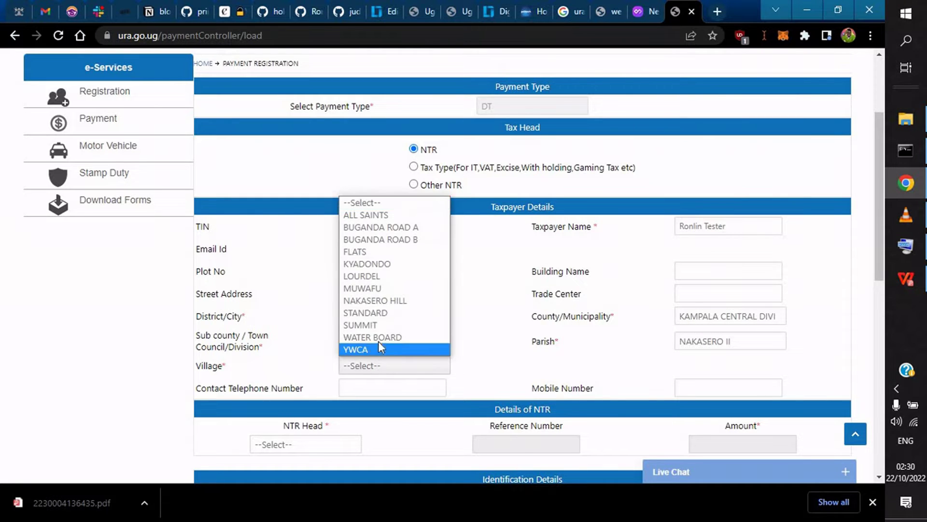
{"action": "left_click", "coordinate": [372, 263]}
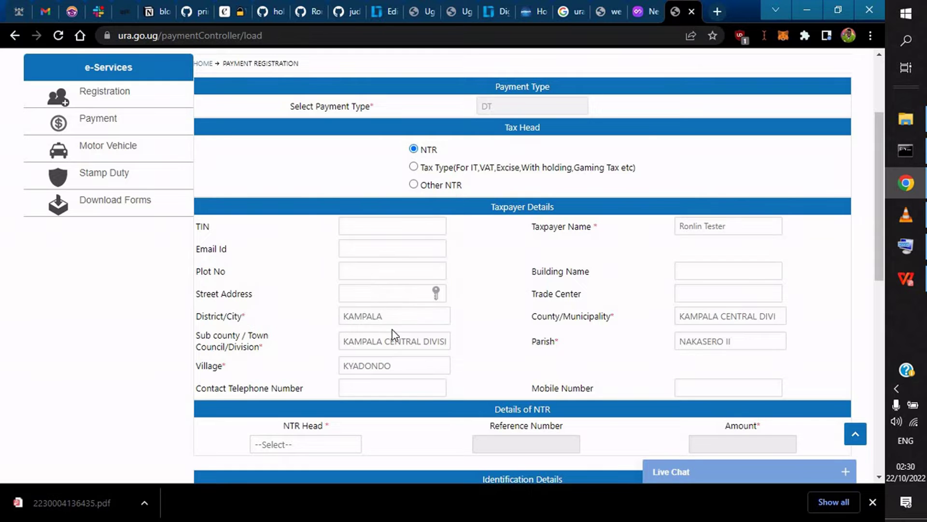
Step: Enter the taxpayer's contact telephone number and mobile number
{"action": "left_click", "coordinate": [373, 385]}
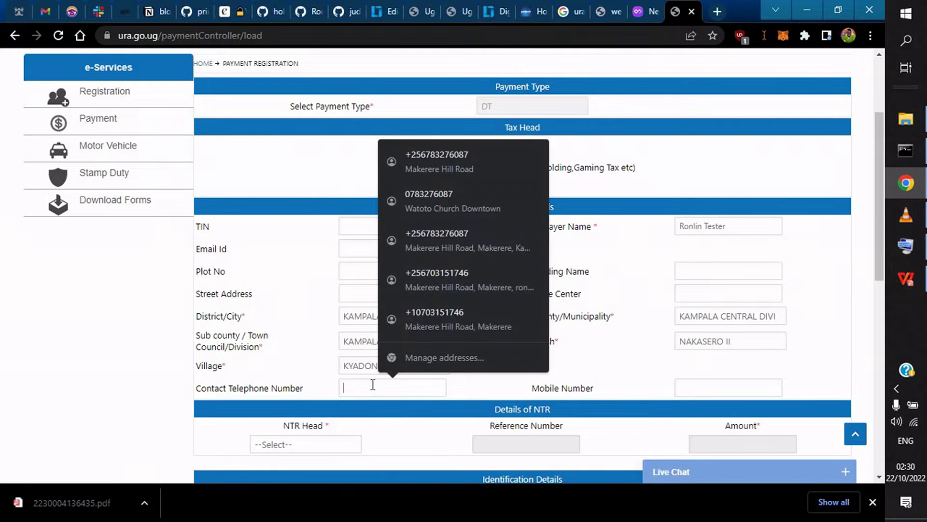
{"action": "type", "text": "222222222"}
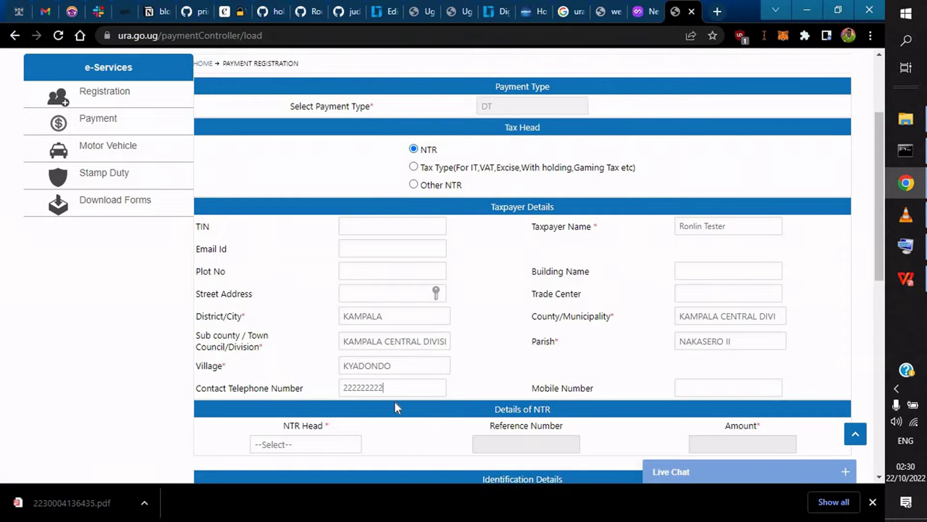
{"action": "left_click", "coordinate": [694, 386]}
{"action": "type", "text": "222222227"}
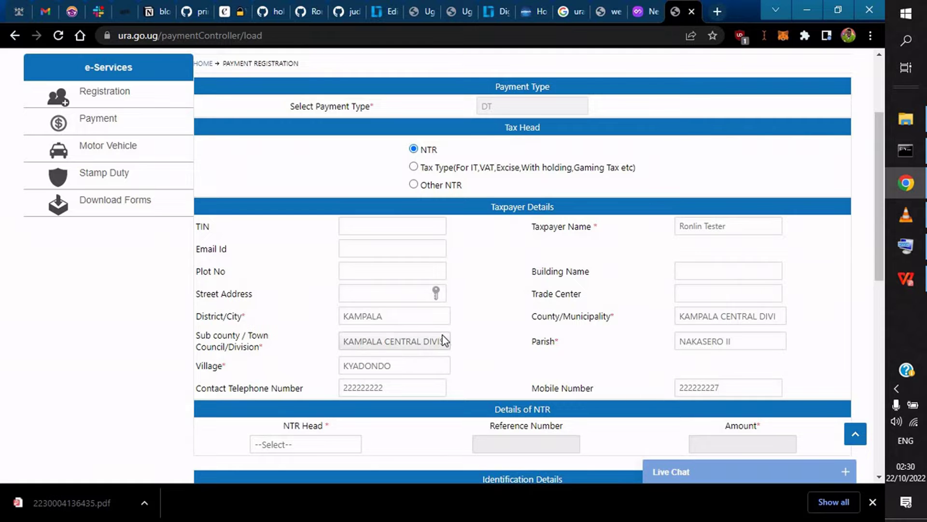
Step: Set the NTR Head to FULL/NEW DRIVING LICENSE - FIVE YEARS and check the resulting amount
{"action": "scroll", "coordinate": [416, 366], "scroll_direction": "down", "scroll_amount": 2}
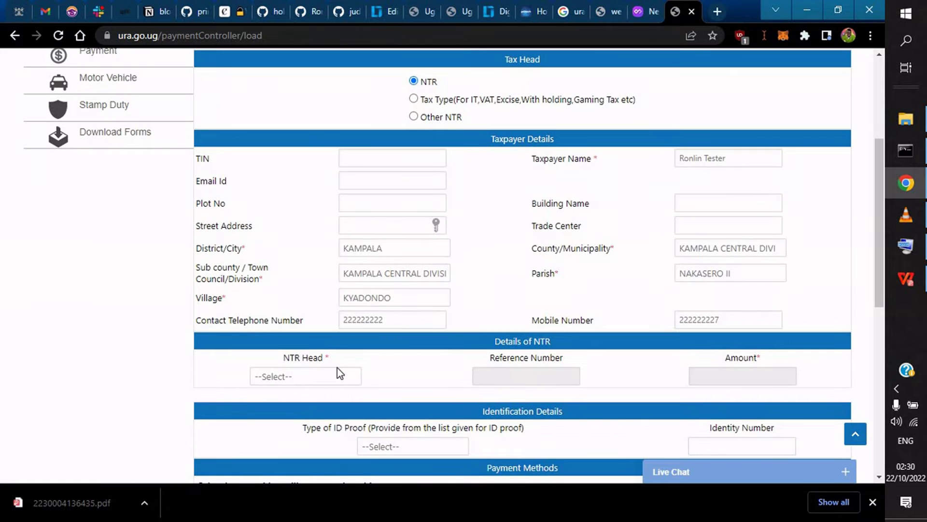
{"action": "left_click", "coordinate": [305, 374]}
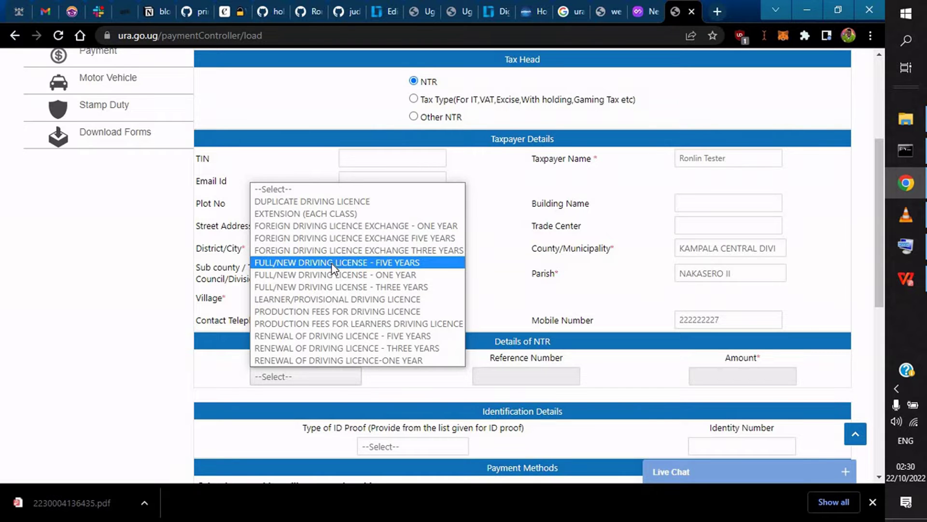
{"action": "left_click", "coordinate": [349, 263]}
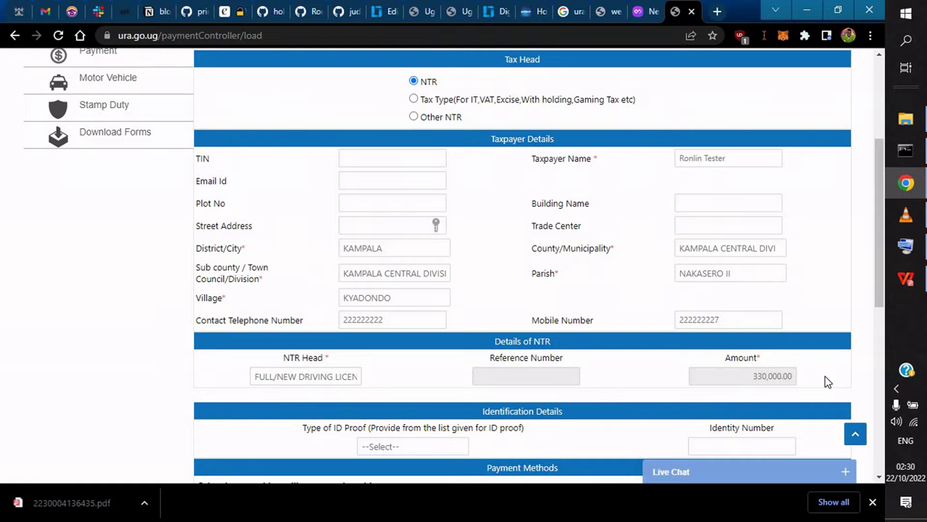
{"action": "left_click_drag", "start_coordinate": [795, 376], "coordinate": [590, 379]}
{"action": "scroll", "coordinate": [590, 374], "scroll_direction": "down", "scroll_amount": 1}
{"action": "scroll", "coordinate": [593, 380], "scroll_direction": "down", "scroll_amount": 3}
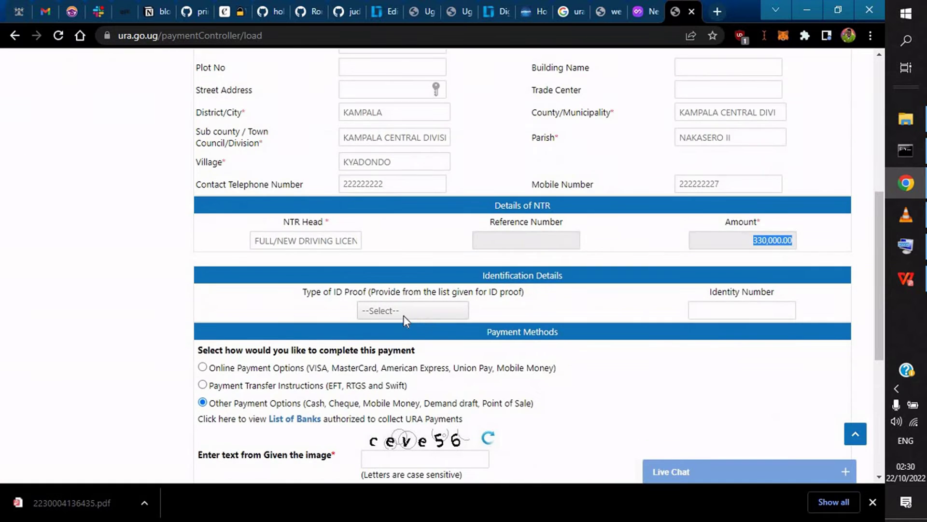
Step: Set the type of ID proof to National ID and fill in the taxpayer's identity number
{"action": "left_click", "coordinate": [403, 314]}
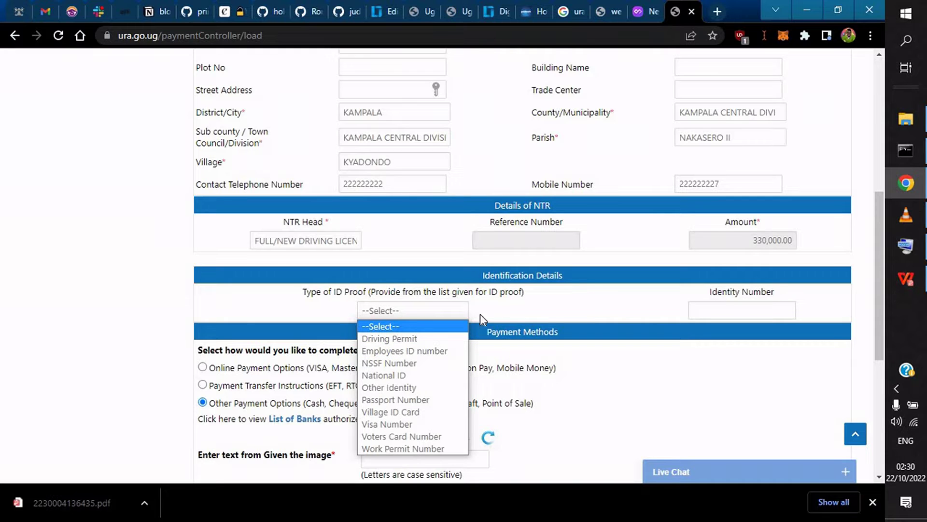
{"action": "left_click", "coordinate": [386, 374]}
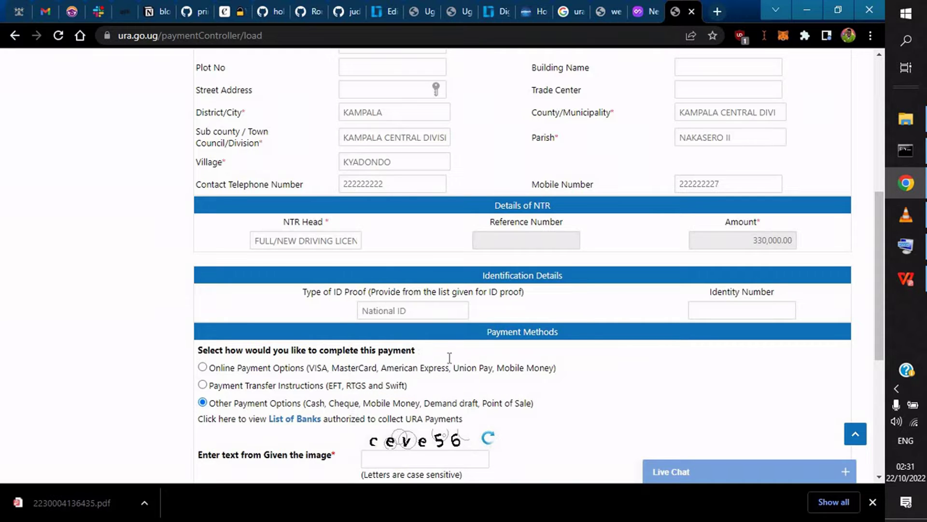
{"action": "left_click", "coordinate": [753, 309]}
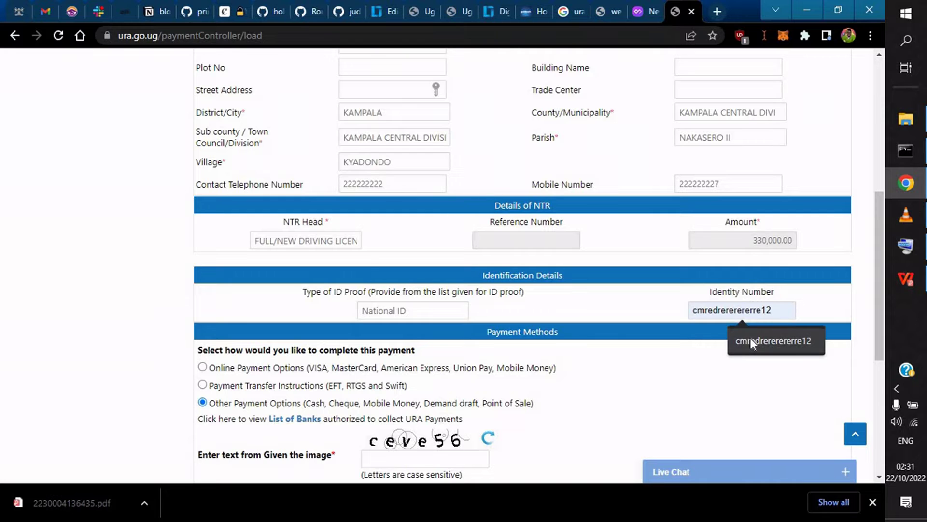
{"action": "left_click", "coordinate": [752, 342]}
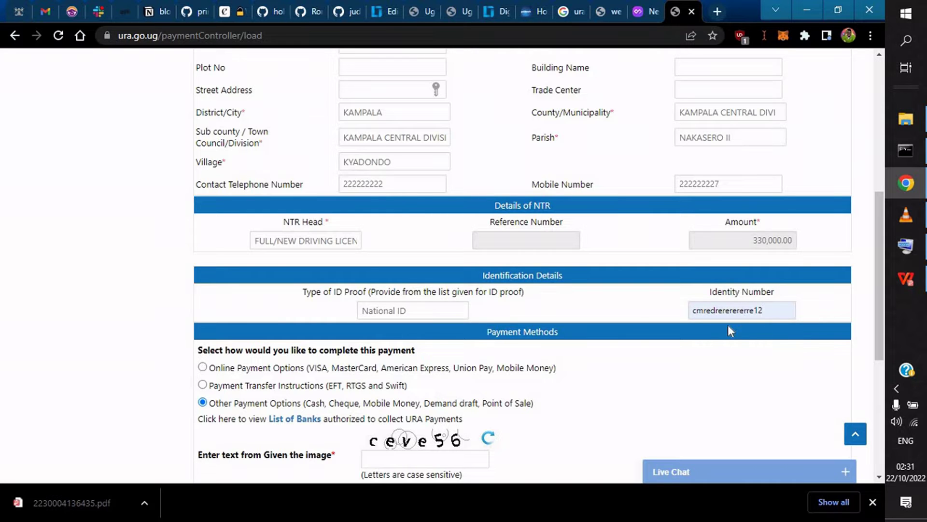
Step: Review the payment methods covered by the preselected Other Payment Options choice
{"action": "scroll", "coordinate": [205, 346], "scroll_direction": "down", "scroll_amount": 1}
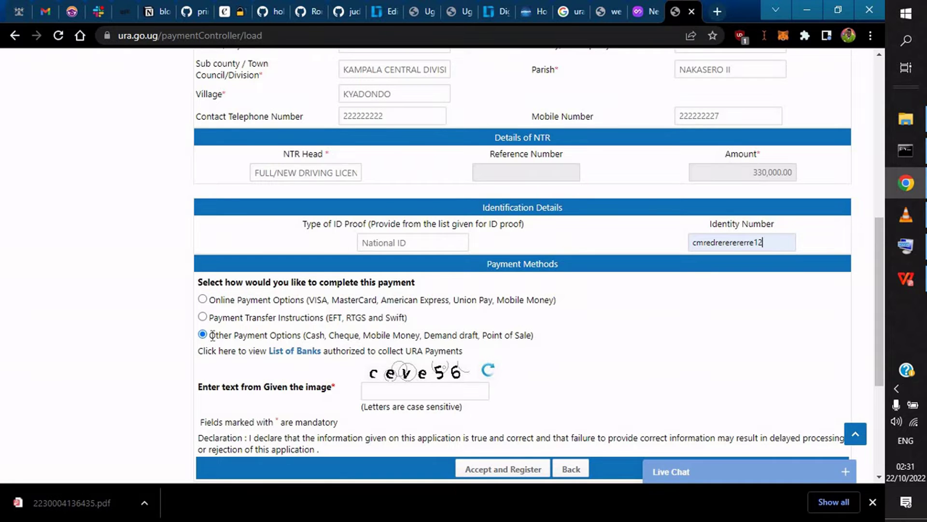
{"action": "left_click_drag", "start_coordinate": [212, 335], "coordinate": [530, 337]}
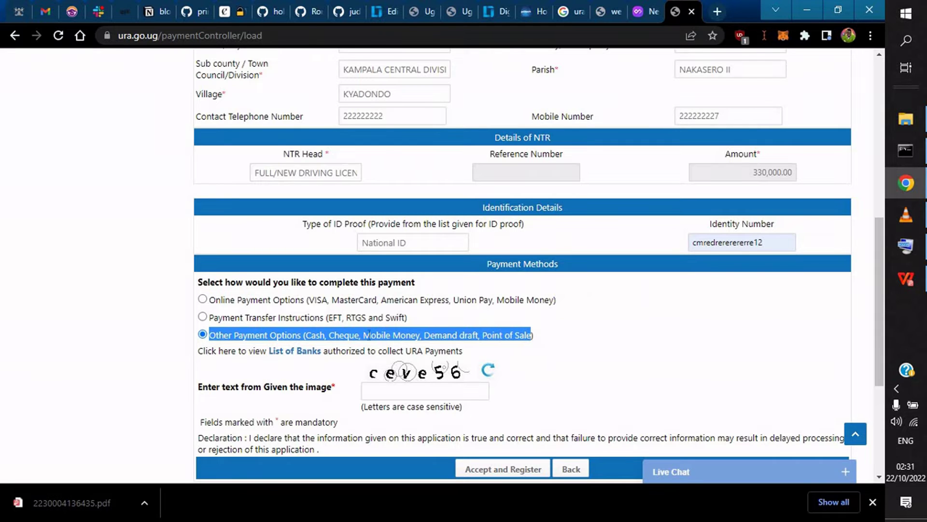
{"action": "left_click", "coordinate": [433, 333]}
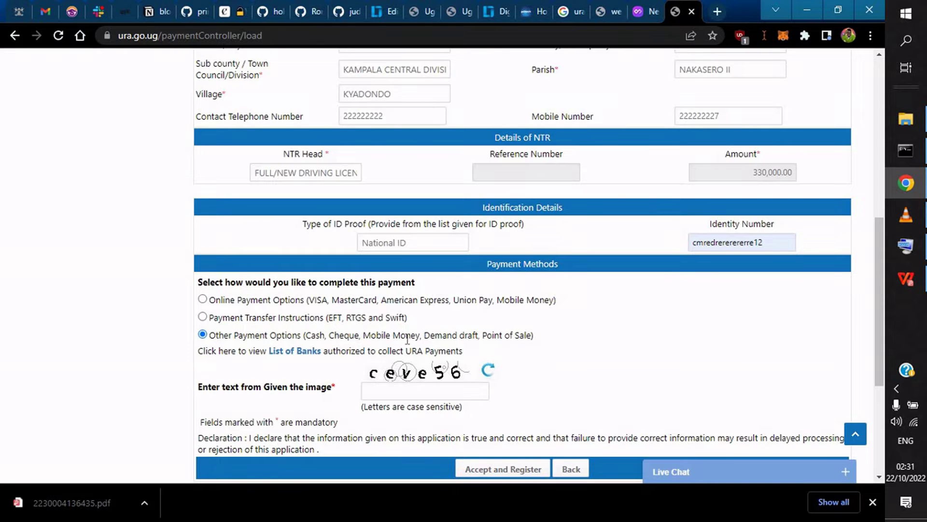
{"action": "left_click_drag", "start_coordinate": [465, 335], "coordinate": [515, 334]}
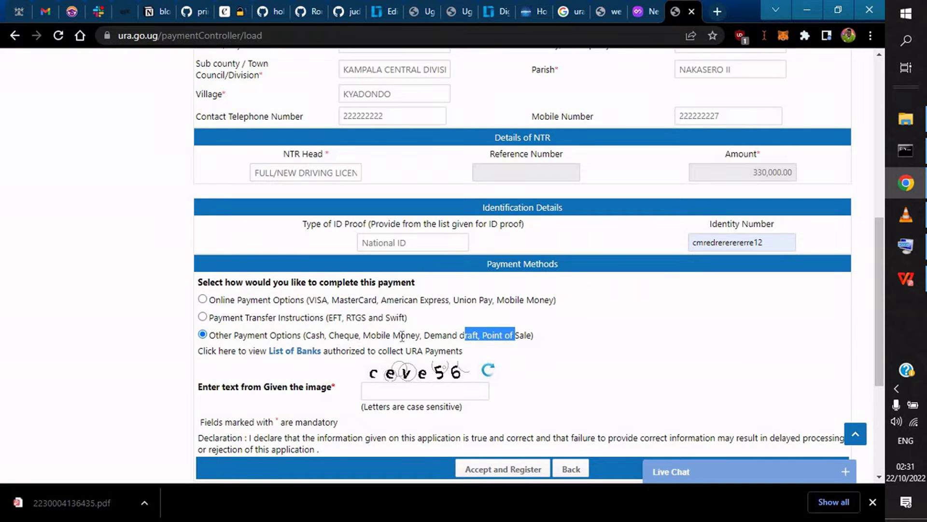
{"action": "left_click_drag", "start_coordinate": [407, 334], "coordinate": [431, 335]}
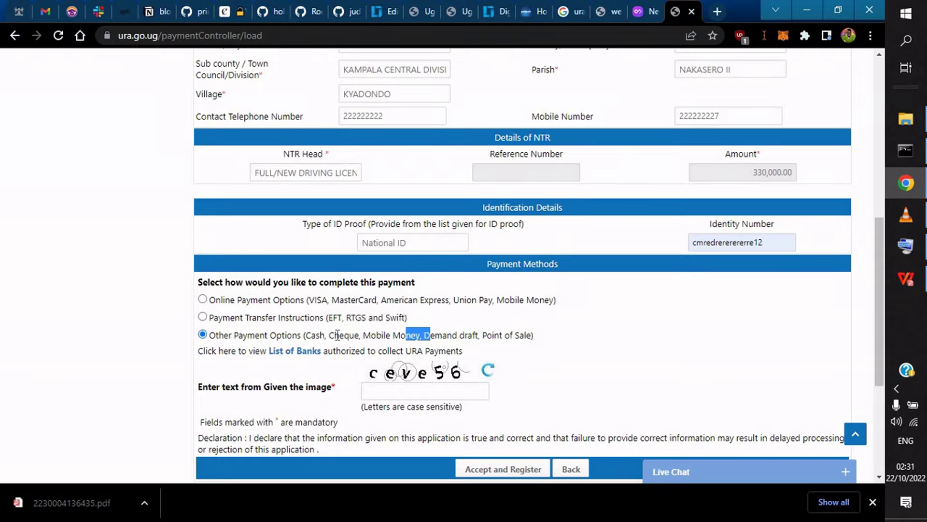
{"action": "left_click_drag", "start_coordinate": [306, 334], "coordinate": [423, 338]}
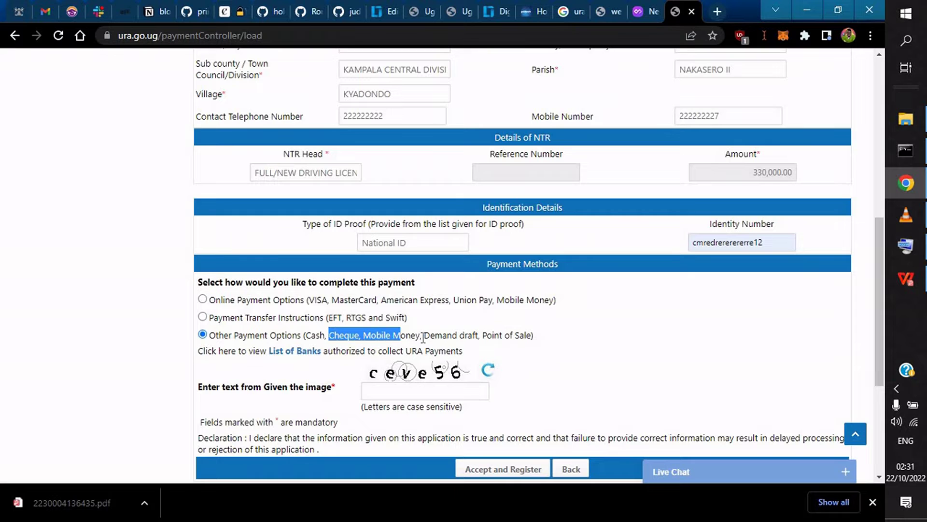
{"action": "left_click_drag", "start_coordinate": [209, 335], "coordinate": [535, 332]}
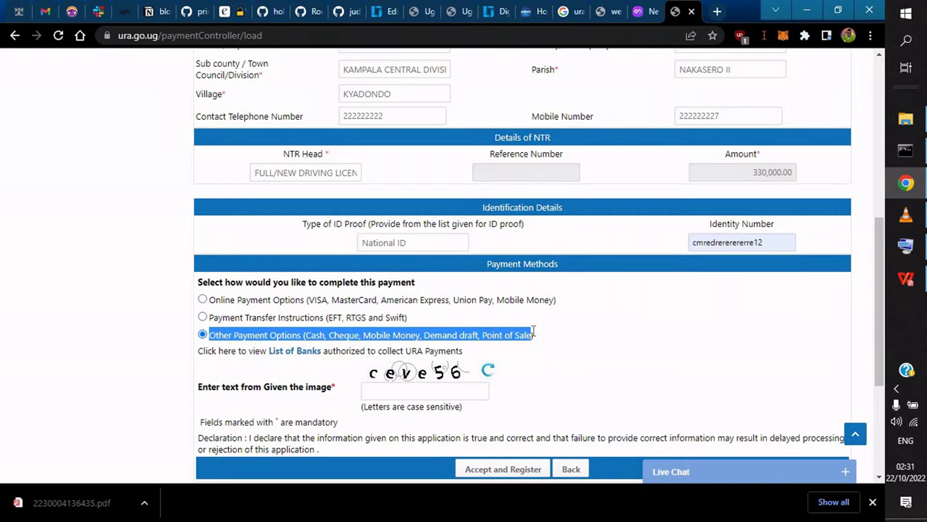
Step: Enter the verification text shown in the captcha image
{"action": "left_click", "coordinate": [413, 386]}
{"action": "type", "text": "ceve"}
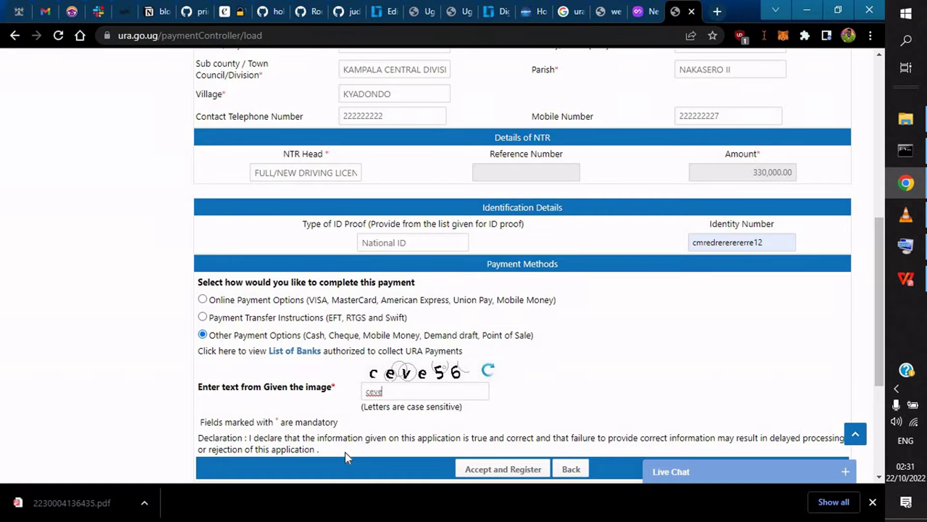
{"action": "type", "text": "56"}
Step: Look over the completed form, accept and register the payment, and approve the domestic taxes notice
{"action": "scroll", "coordinate": [411, 367], "scroll_direction": "down", "scroll_amount": 3}
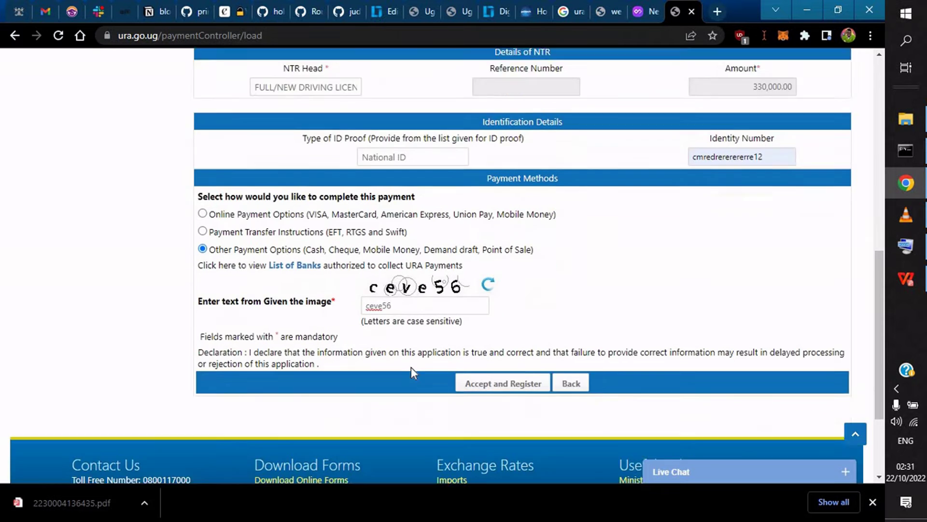
{"action": "scroll", "coordinate": [593, 355], "scroll_direction": "up", "scroll_amount": 10}
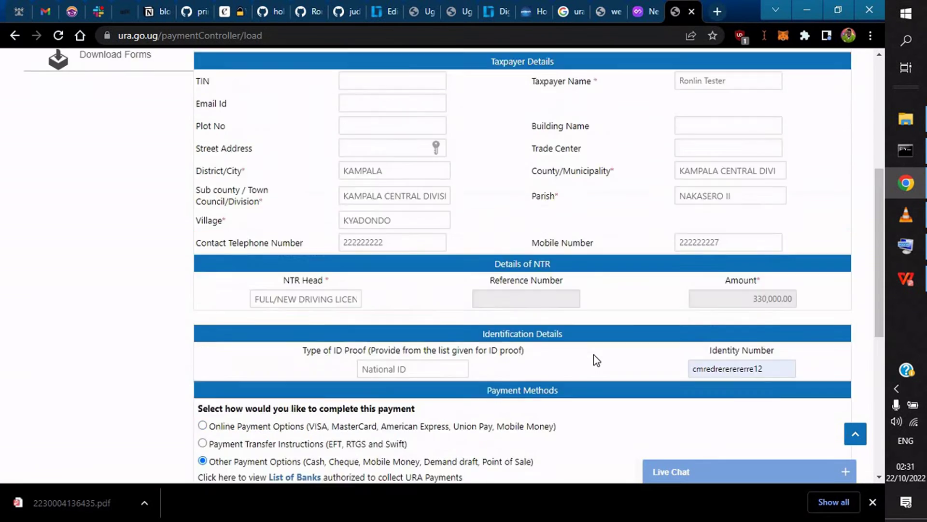
{"action": "scroll", "coordinate": [567, 343], "scroll_direction": "down", "scroll_amount": 10}
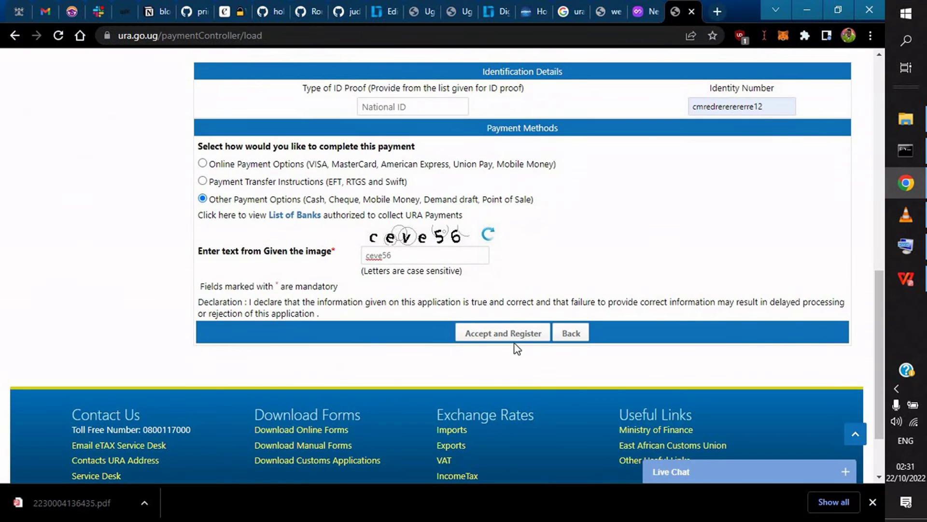
{"action": "left_click", "coordinate": [481, 341]}
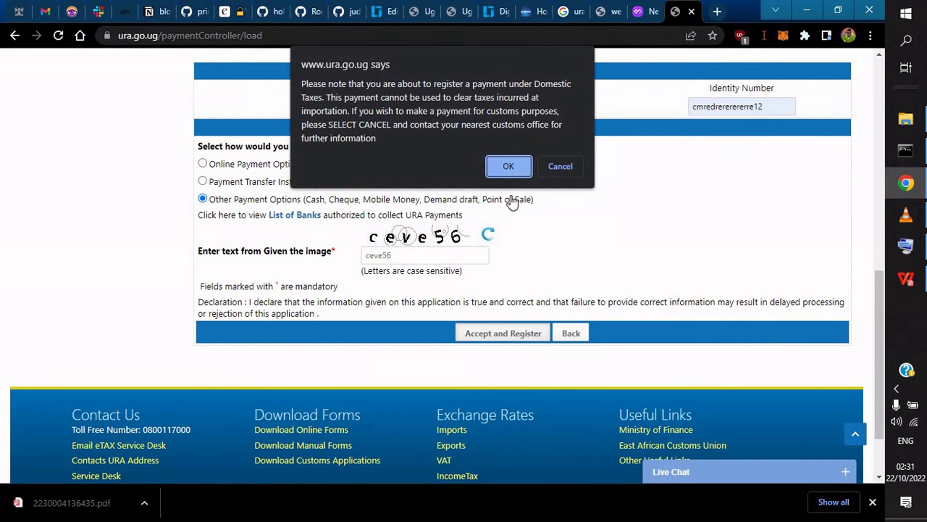
{"action": "left_click", "coordinate": [506, 162]}
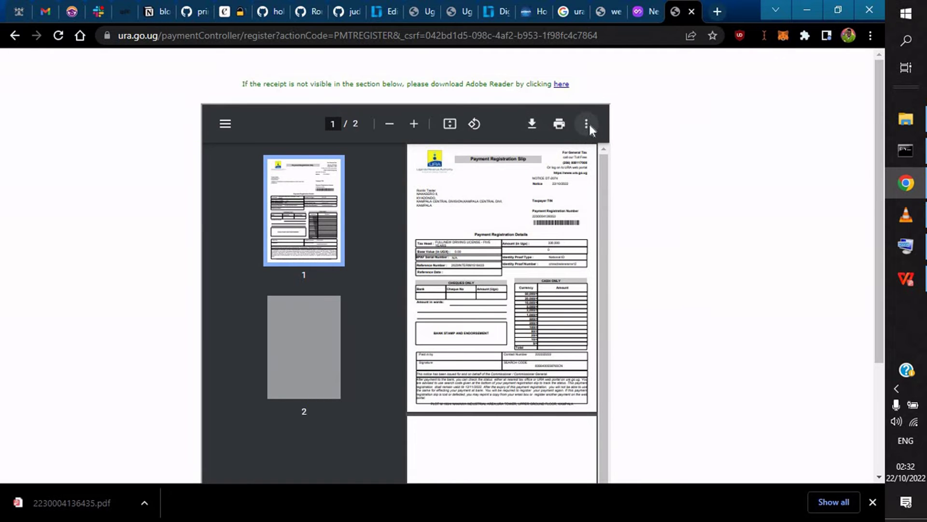
Step: Download the payment registration slip to the Downloads folder as uraslip and open the saved file
{"action": "left_click", "coordinate": [586, 124]}
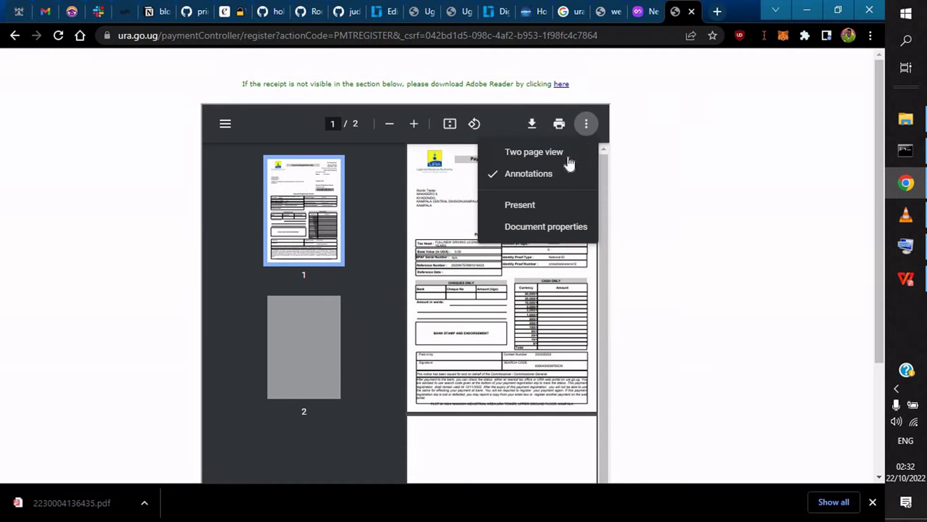
{"action": "left_click", "coordinate": [526, 127]}
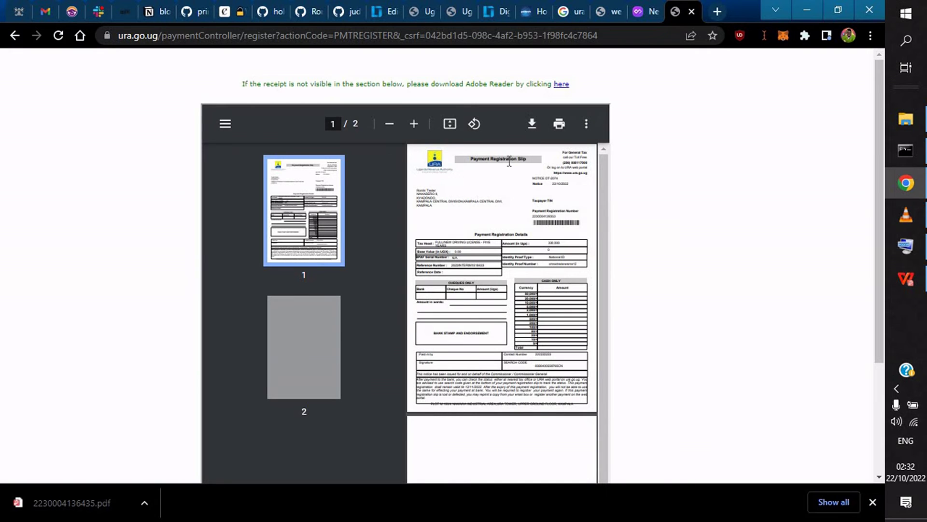
{"action": "left_click", "coordinate": [529, 126]}
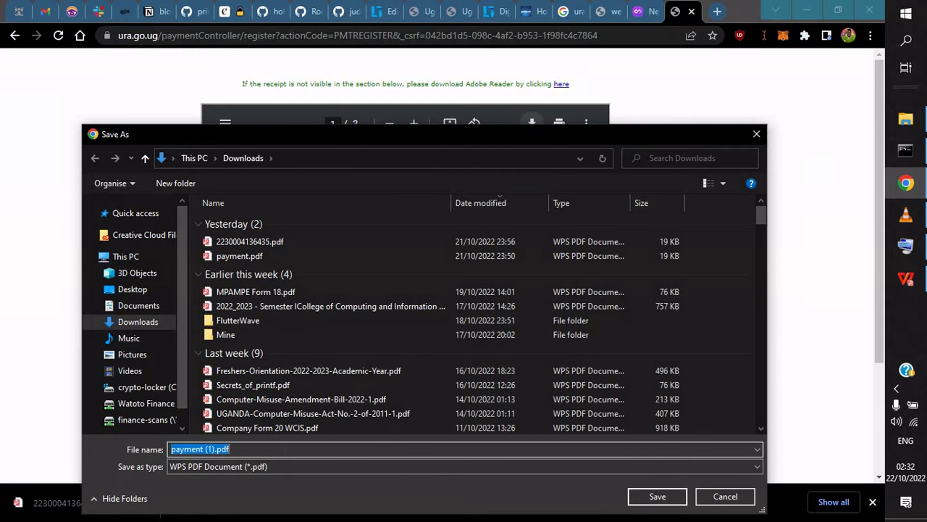
{"action": "type", "text": "uraslip"}
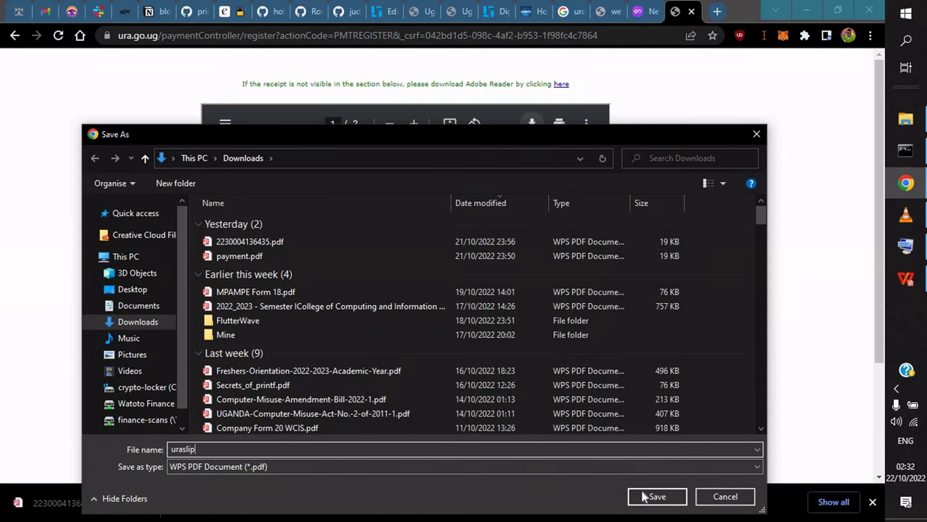
{"action": "left_click", "coordinate": [648, 498]}
{"action": "left_click", "coordinate": [54, 505]}
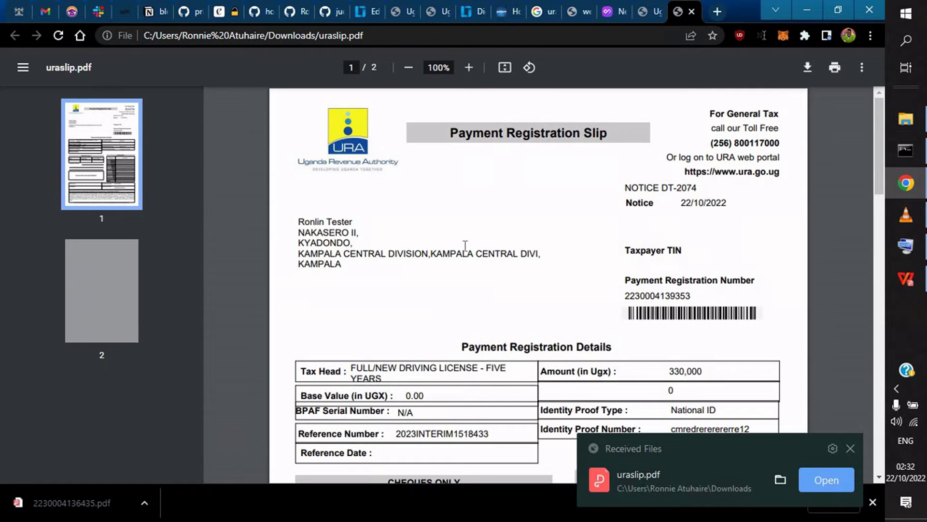
Step: Examine the taxpayer's name and address, the payment registration number and the notice date on the slip
{"action": "left_click_drag", "start_coordinate": [298, 221], "coordinate": [367, 255]}
{"action": "scroll", "coordinate": [694, 263], "scroll_direction": "down", "scroll_amount": 3}
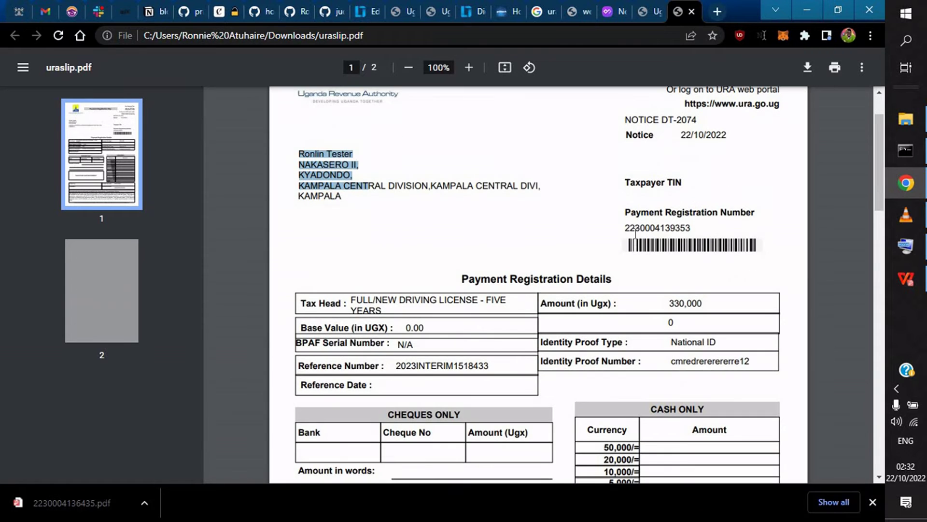
{"action": "left_click_drag", "start_coordinate": [625, 227], "coordinate": [701, 228]}
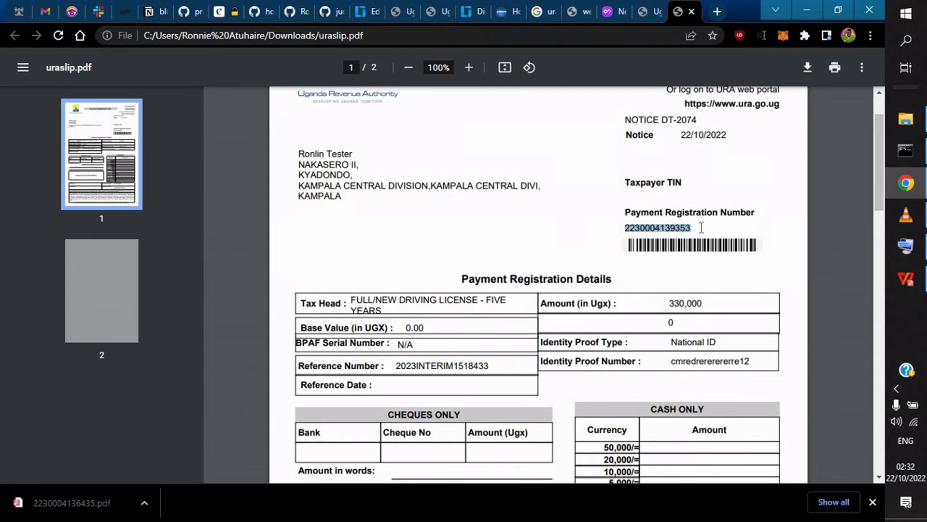
{"action": "left_click_drag", "start_coordinate": [622, 228], "coordinate": [711, 229]}
{"action": "left_click_drag", "start_coordinate": [682, 137], "coordinate": [738, 131]}
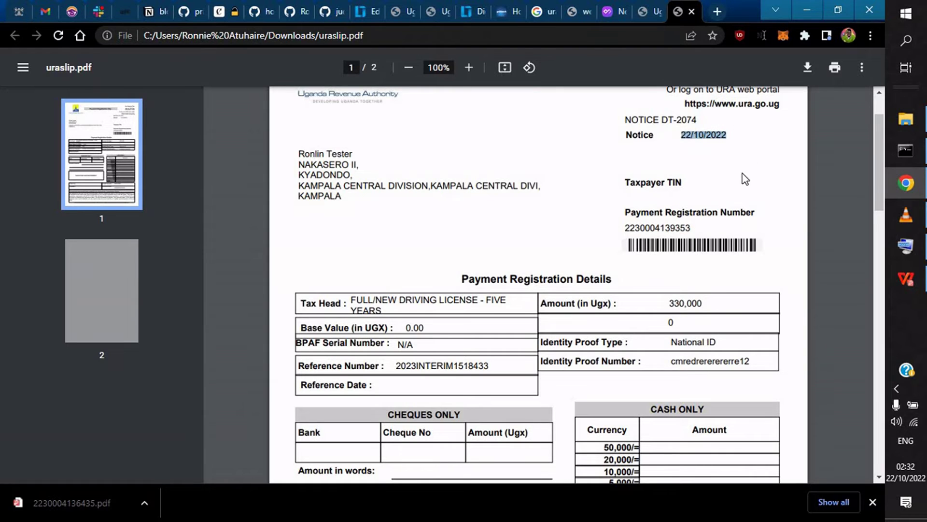
{"action": "left_click_drag", "start_coordinate": [628, 228], "coordinate": [700, 228]}
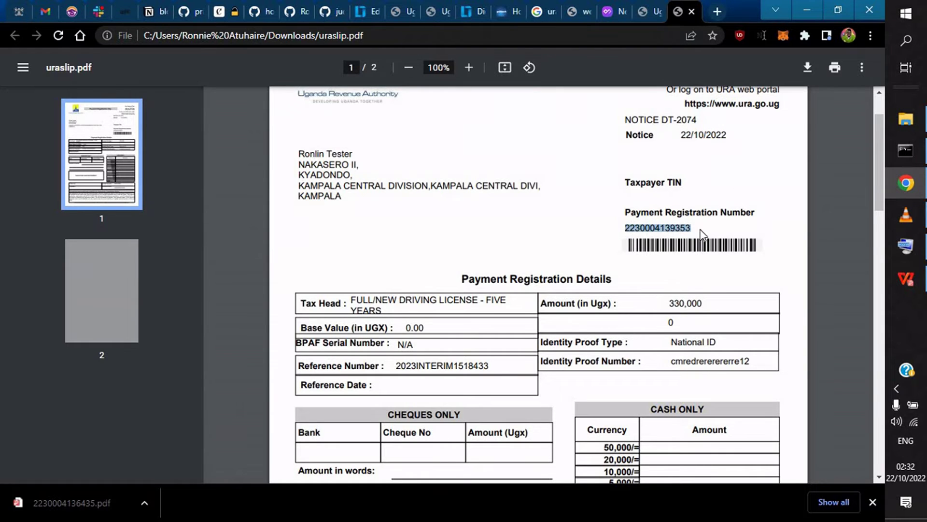
Step: Examine the slip's payment registration details, reference number and search code
{"action": "scroll", "coordinate": [370, 321], "scroll_direction": "down", "scroll_amount": 1}
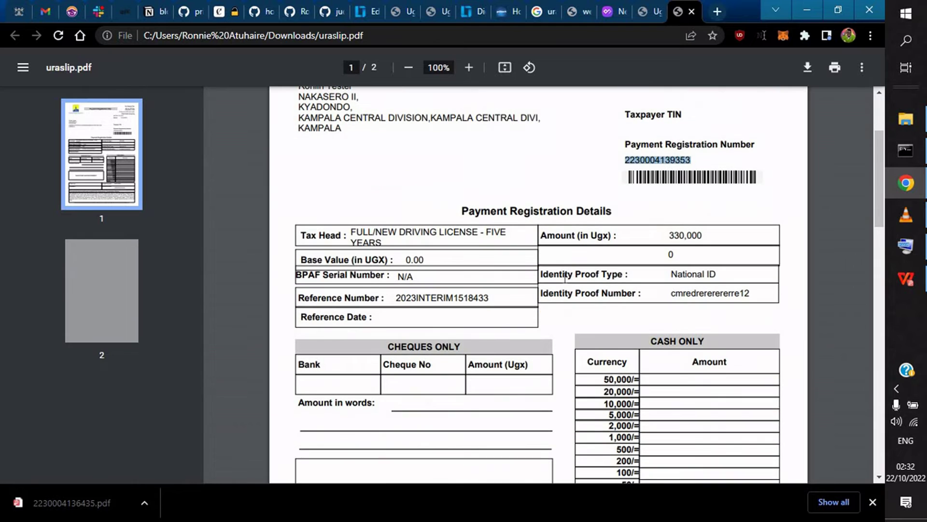
{"action": "scroll", "coordinate": [572, 268], "scroll_direction": "down", "scroll_amount": 2}
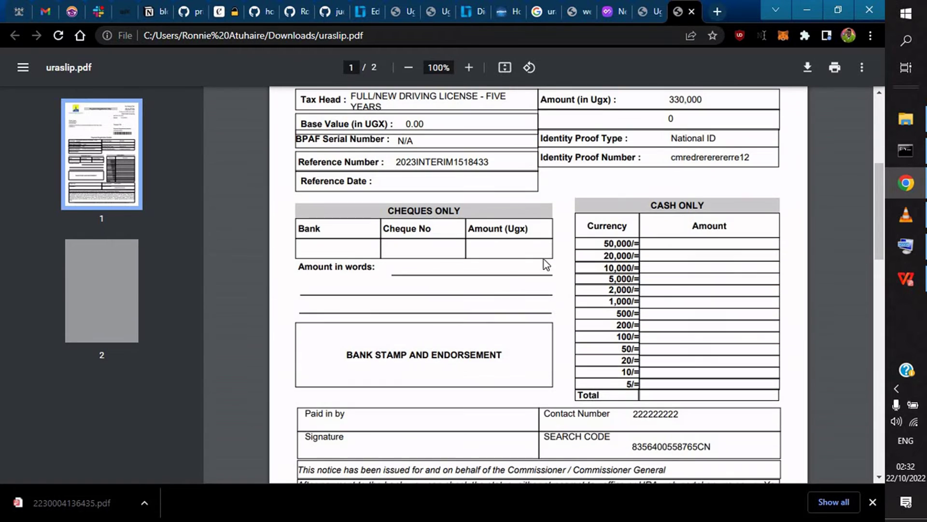
{"action": "left_click_drag", "start_coordinate": [393, 162], "coordinate": [453, 167]}
{"action": "left_click", "coordinate": [454, 176]}
{"action": "scroll", "coordinate": [510, 297], "scroll_direction": "down", "scroll_amount": 5}
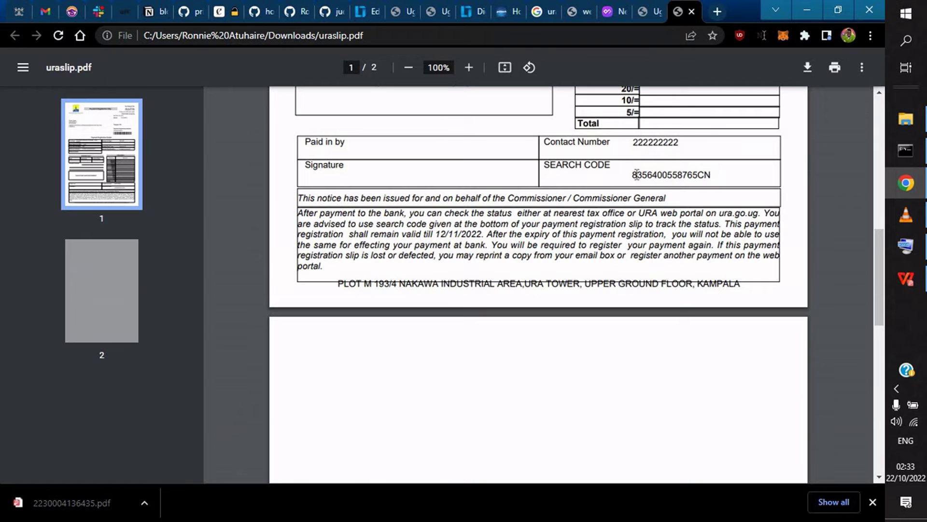
{"action": "left_click_drag", "start_coordinate": [633, 173], "coordinate": [708, 170]}
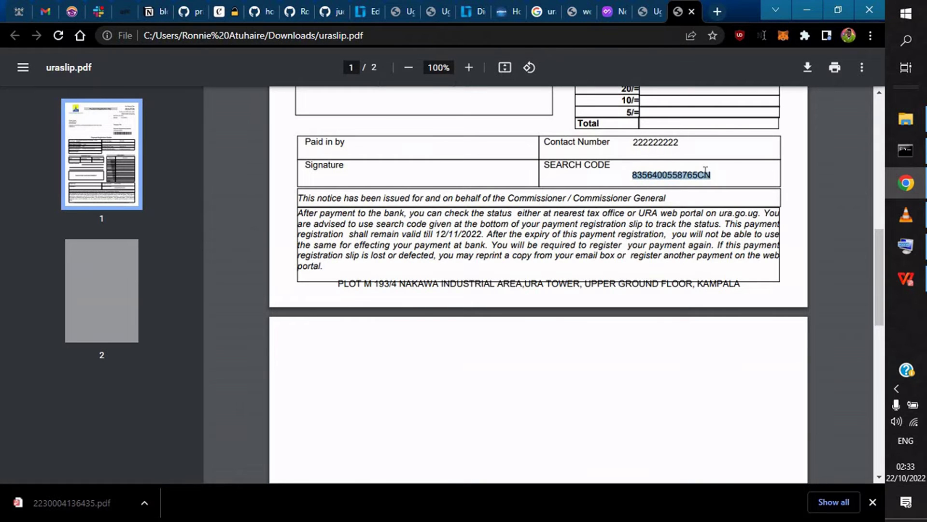
Step: Return to the browser tab with the online slip and load the ura.go.ug home page there
{"action": "left_click", "coordinate": [646, 10]}
{"action": "left_click", "coordinate": [192, 41]}
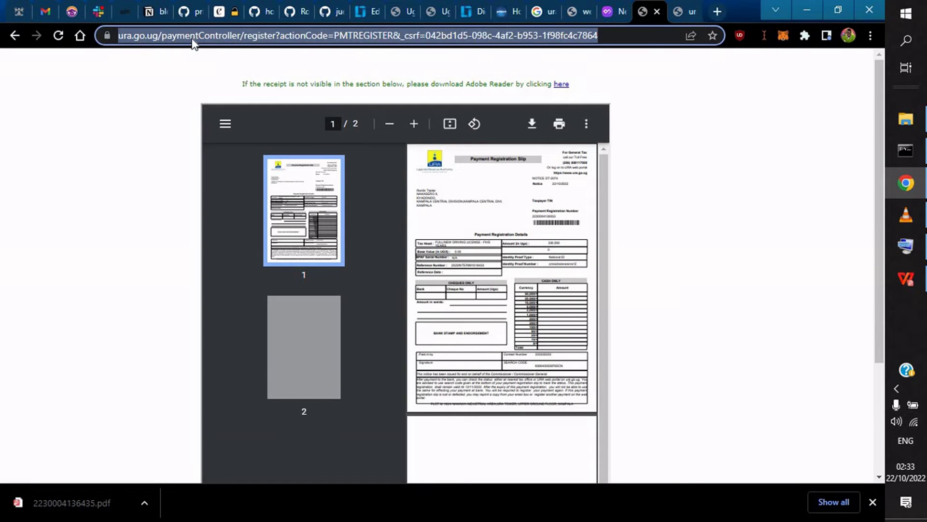
{"action": "type", "text": "ura.go.ug"}
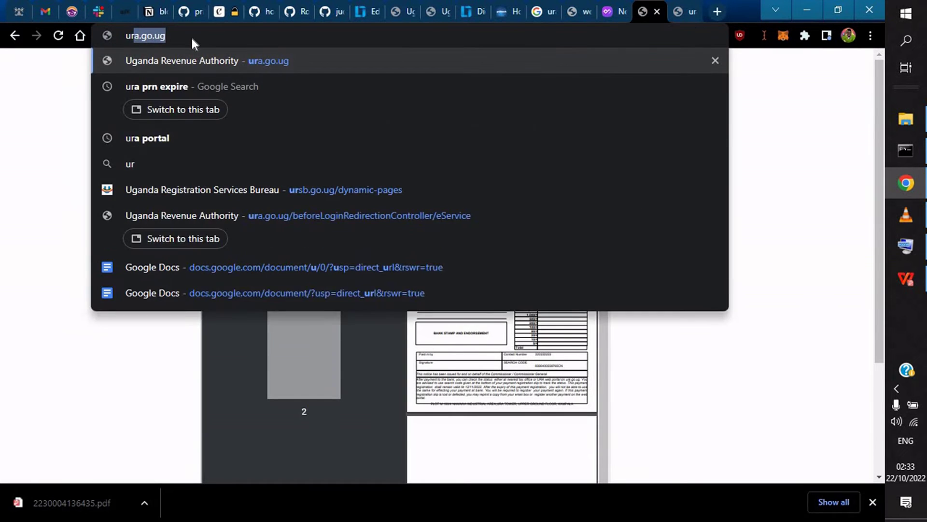
{"action": "key", "text": "Return"}
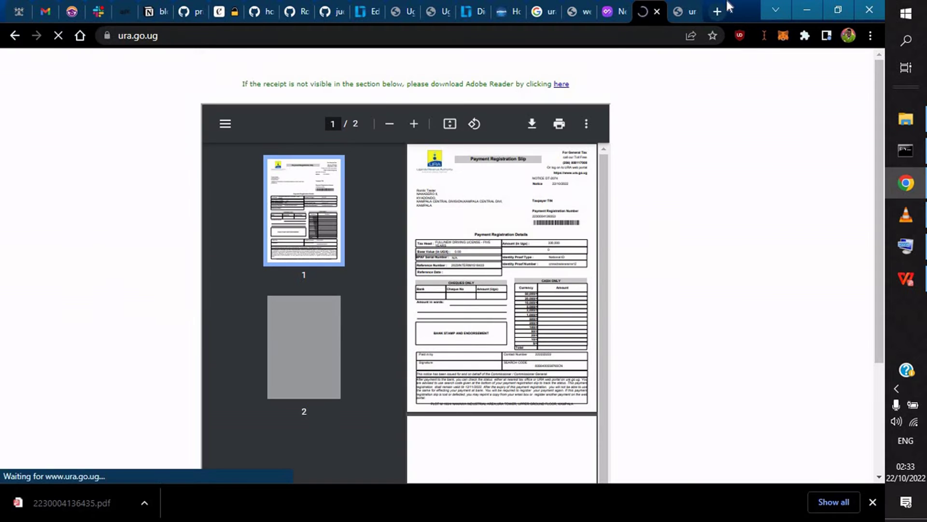
Step: Examine the search code and the payment registration details on the saved uraslip.pdf
{"action": "left_click", "coordinate": [681, 12]}
{"action": "left_click", "coordinate": [649, 166]}
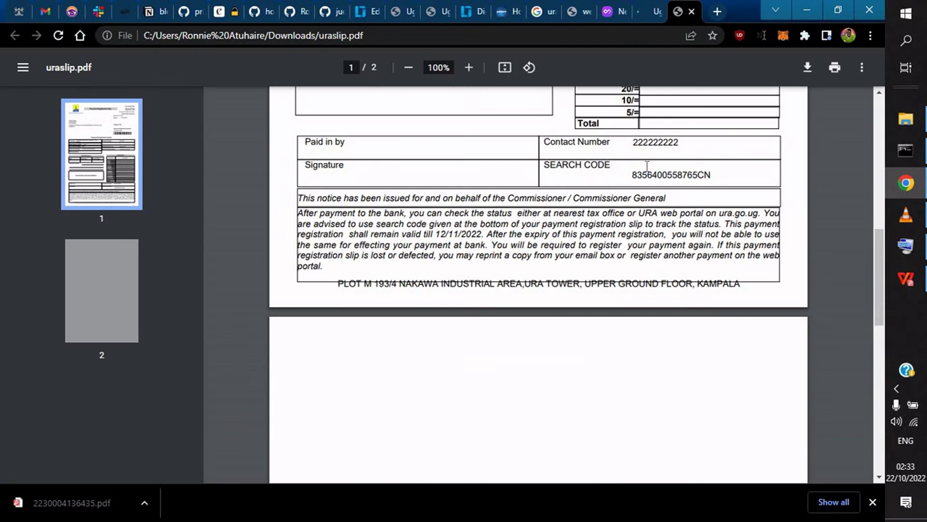
{"action": "scroll", "coordinate": [639, 227], "scroll_direction": "up", "scroll_amount": 3}
{"action": "left_click_drag", "start_coordinate": [632, 244], "coordinate": [718, 242]}
{"action": "scroll", "coordinate": [628, 198], "scroll_direction": "up", "scroll_amount": 5}
{"action": "scroll", "coordinate": [621, 181], "scroll_direction": "up", "scroll_amount": 3}
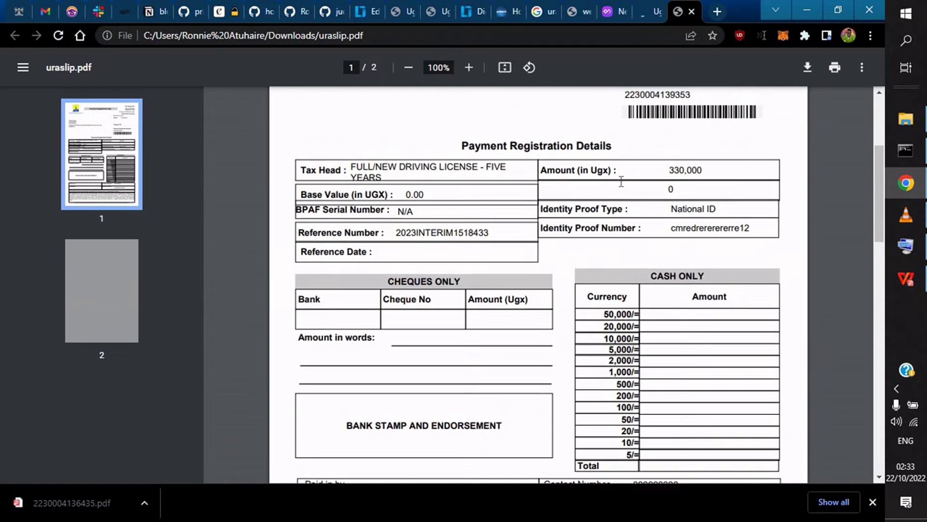
Step: Return to the URA home page, open eServices and select the reference number field for printing a submitted form
{"action": "left_click", "coordinate": [652, 12]}
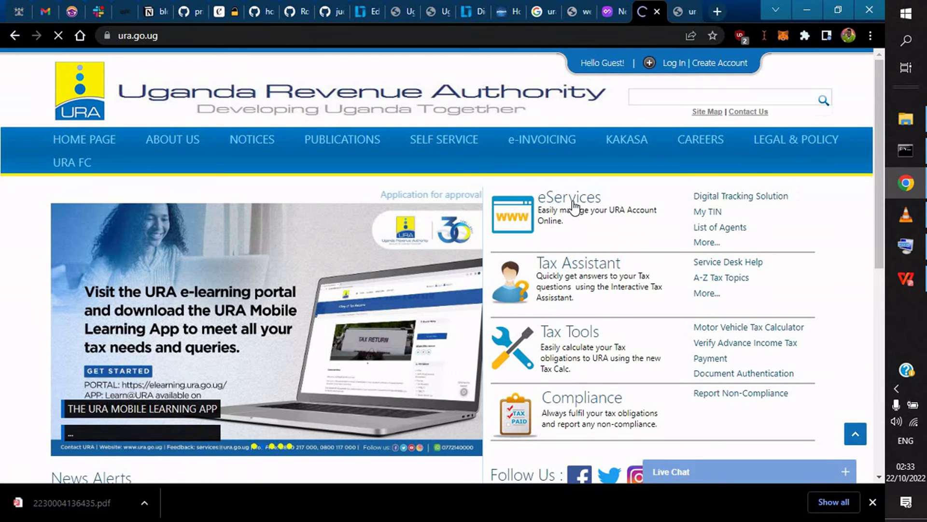
{"action": "left_click", "coordinate": [559, 210]}
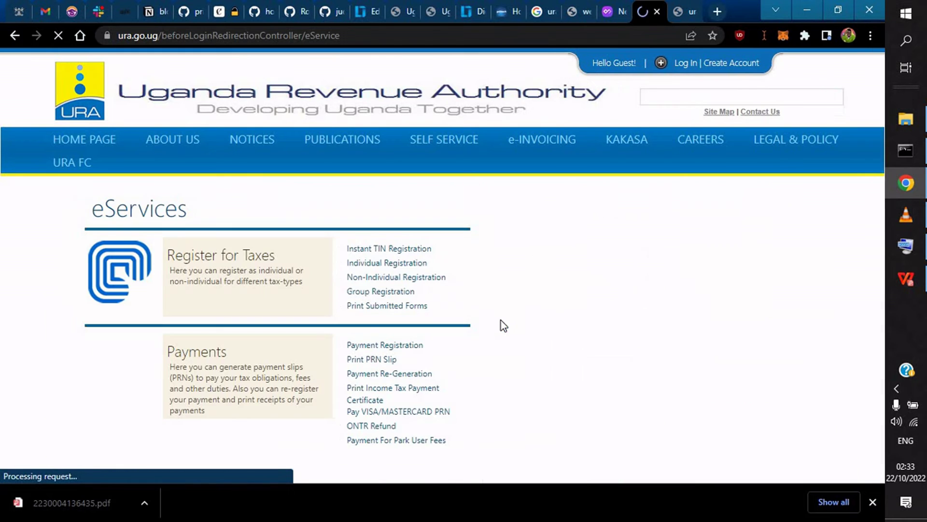
{"action": "scroll", "coordinate": [435, 299], "scroll_direction": "down", "scroll_amount": 4}
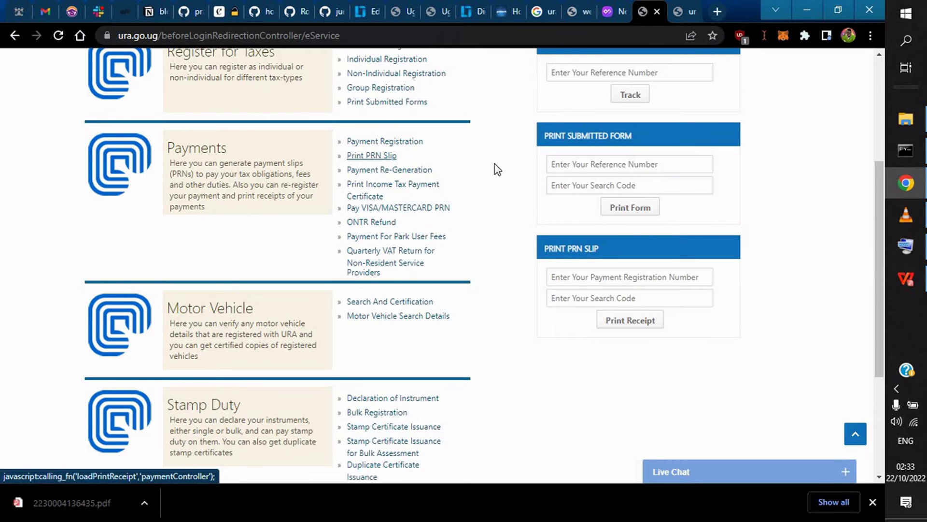
{"action": "left_click", "coordinate": [606, 182]}
{"action": "left_click", "coordinate": [601, 163]}
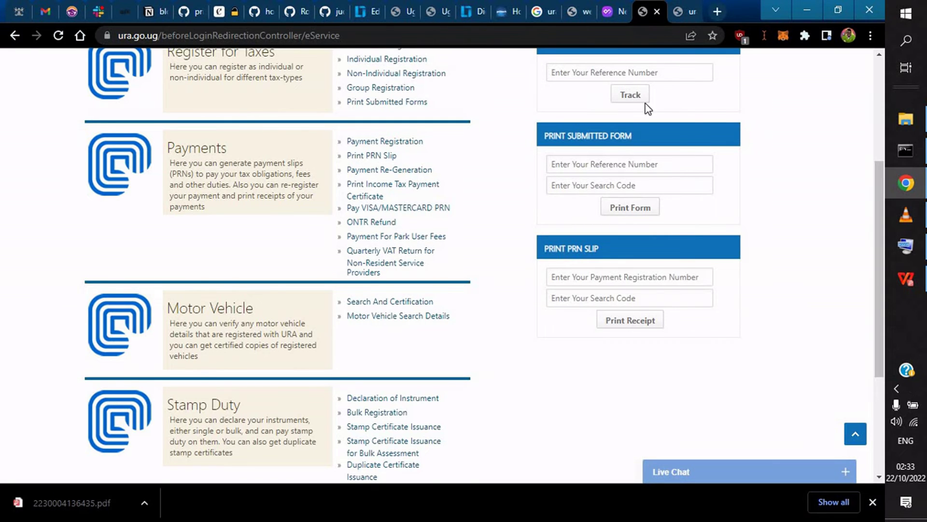
Step: Copy the reference number from the saved slip into the reference number field under Print Submitted Form
{"action": "key", "text": "ctrl+Tab"}
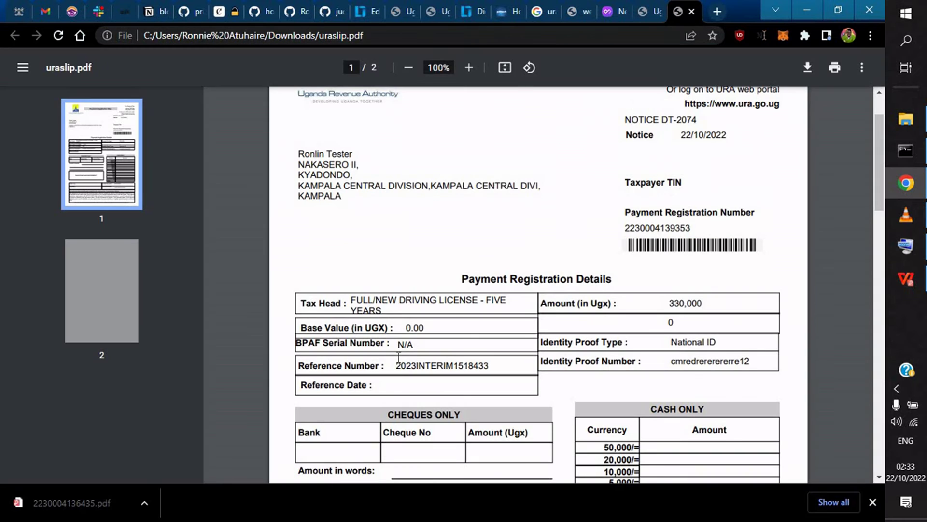
{"action": "mouse_move", "coordinate": [513, 368]}
{"action": "left_mouse_down"}
{"action": "mouse_move", "coordinate": [402, 366]}
{"action": "mouse_move", "coordinate": [499, 370]}
{"action": "left_mouse_up"}
{"action": "key", "text": "ctrl+c"}
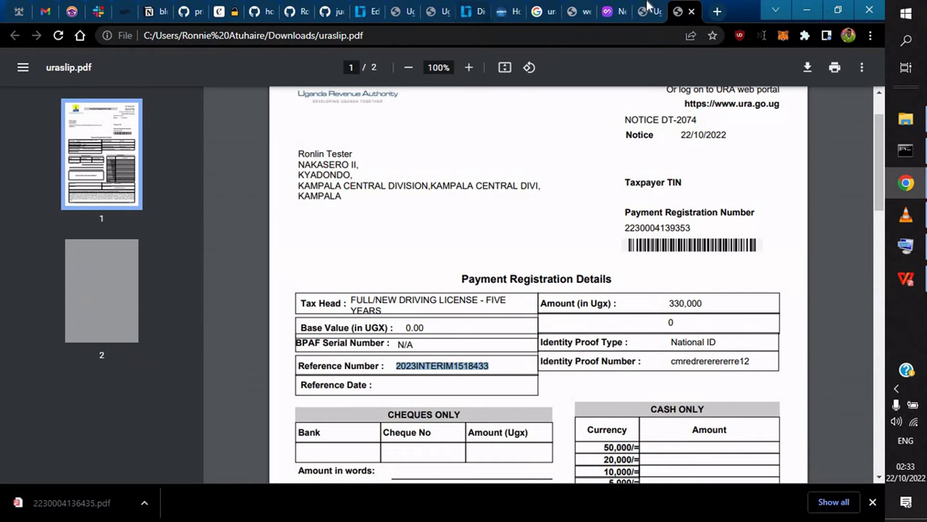
{"action": "left_click", "coordinate": [648, 10]}
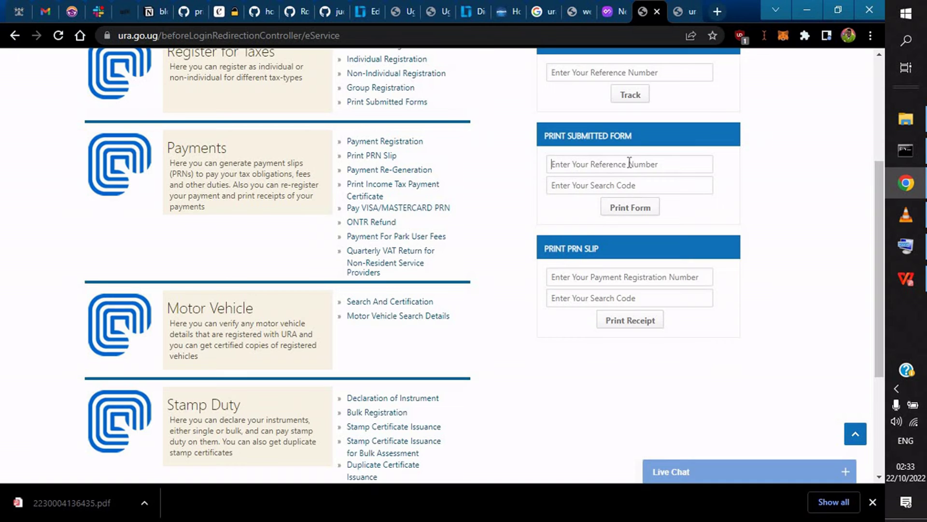
{"action": "key", "text": "ctrl+v"}
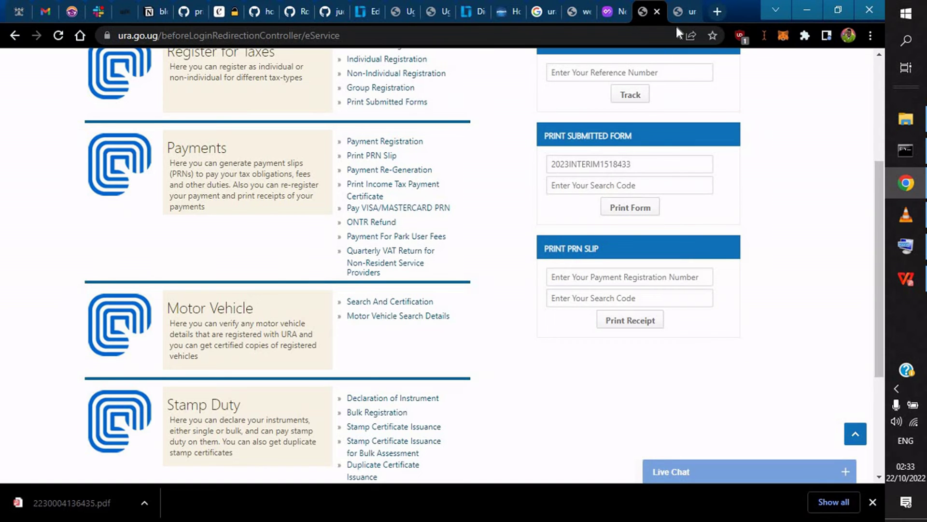
Step: Copy the search code from the saved payment registration slip
{"action": "left_click", "coordinate": [685, 11]}
{"action": "scroll", "coordinate": [613, 394], "scroll_direction": "down", "scroll_amount": 5}
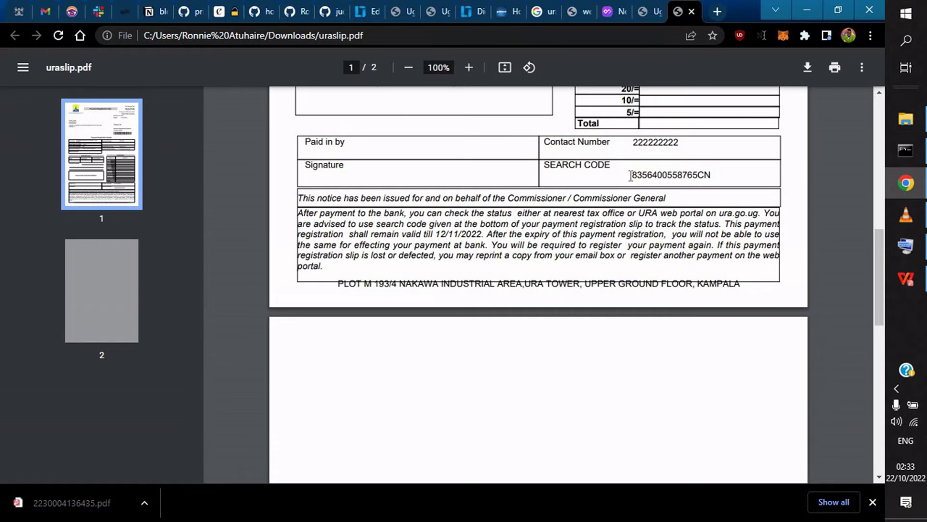
{"action": "left_click_drag", "start_coordinate": [631, 175], "coordinate": [716, 177]}
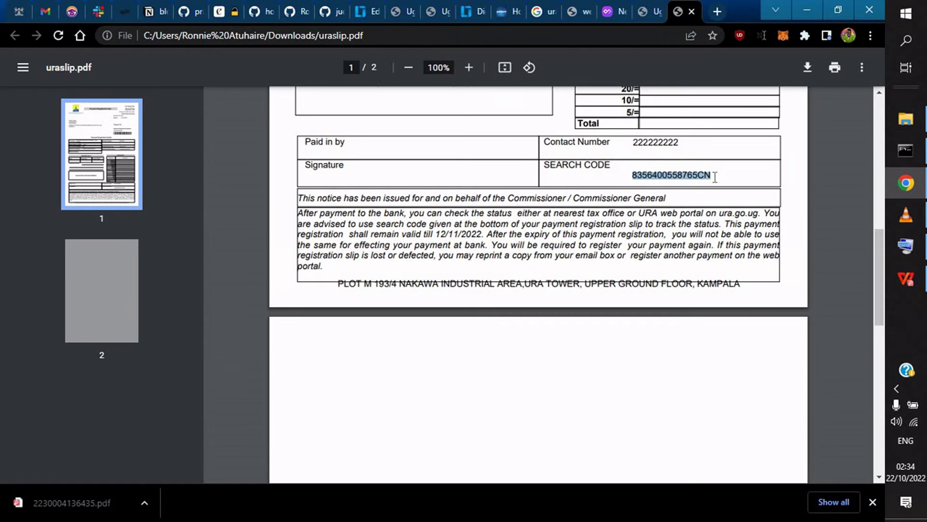
Step: Try to print the submitted form using the entered reference number and the copied search code
{"action": "left_click", "coordinate": [642, 8]}
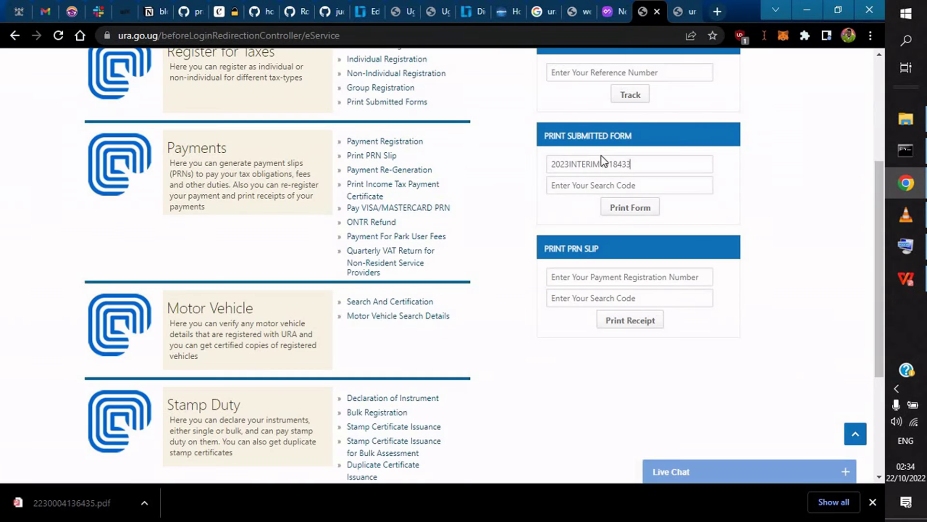
{"action": "left_click", "coordinate": [591, 185]}
{"action": "key", "text": "ctrl+v"}
{"action": "left_click", "coordinate": [634, 208]}
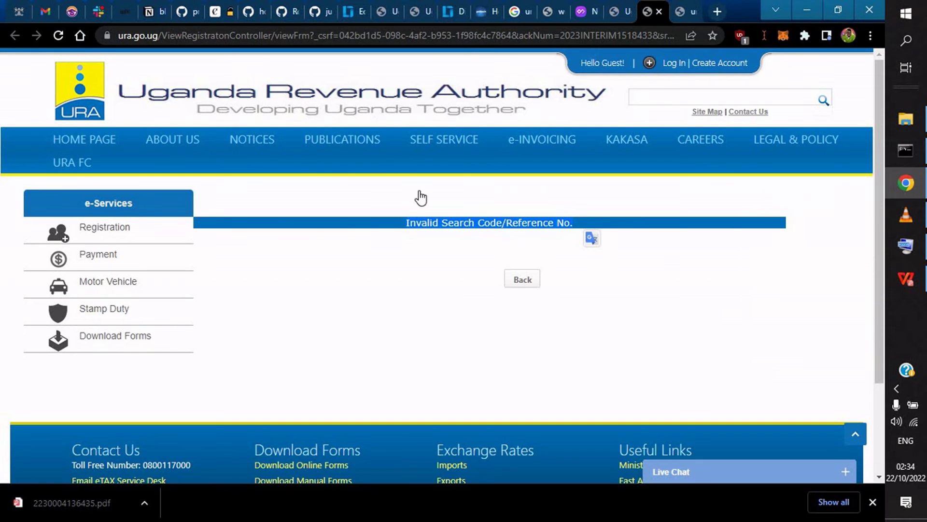
Step: Return to the eServices page and open Print PRN Slip under Payments
{"action": "mouse_move", "coordinate": [342, 145]}
{"action": "left_click", "coordinate": [620, 11]}
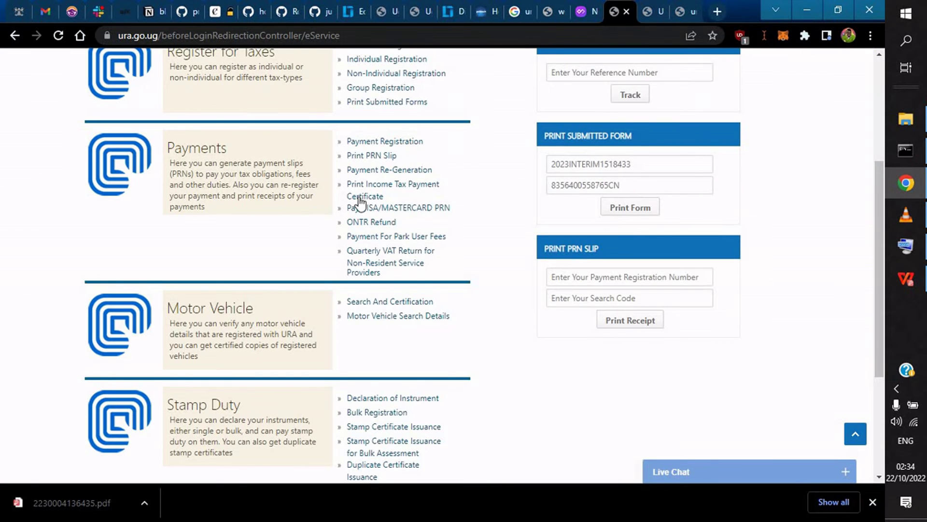
{"action": "left_click_drag", "start_coordinate": [605, 136], "coordinate": [658, 144]}
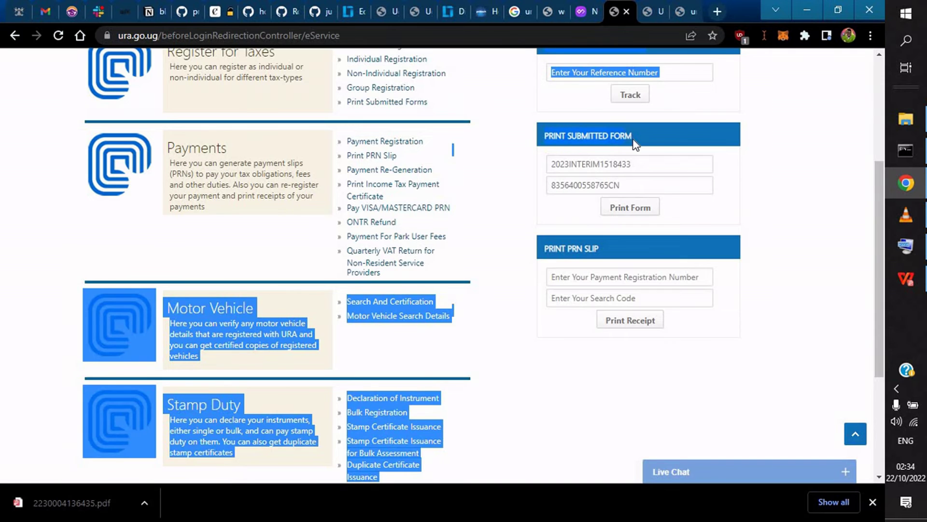
{"action": "left_click", "coordinate": [617, 164]}
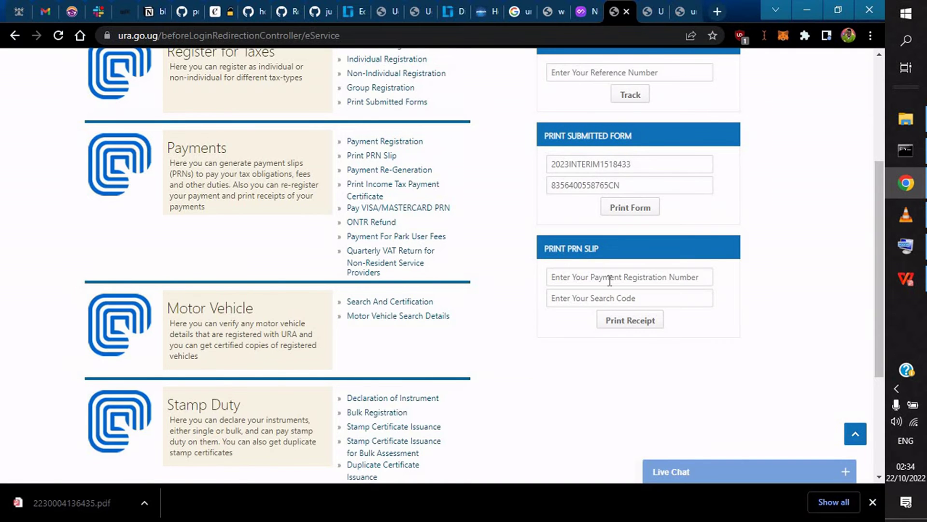
{"action": "scroll", "coordinate": [619, 301], "scroll_direction": "up", "scroll_amount": 1}
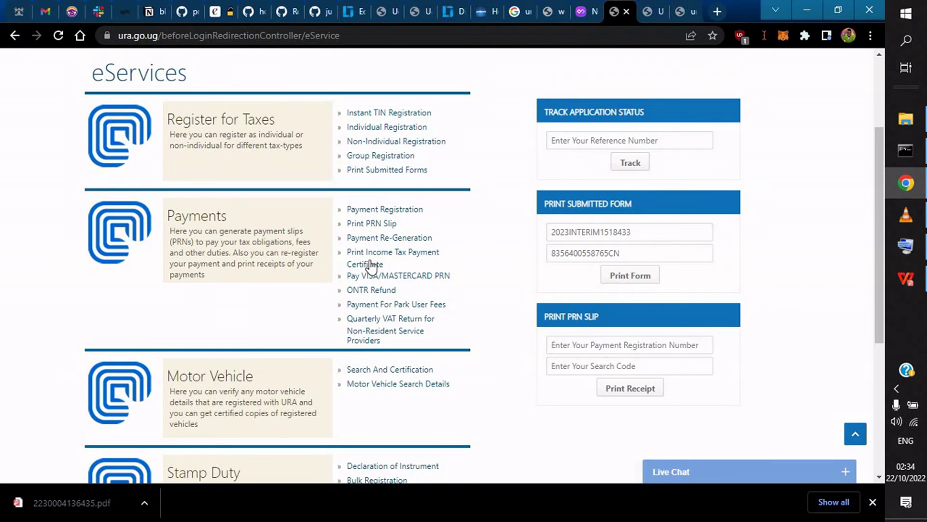
{"action": "left_click", "coordinate": [377, 225]}
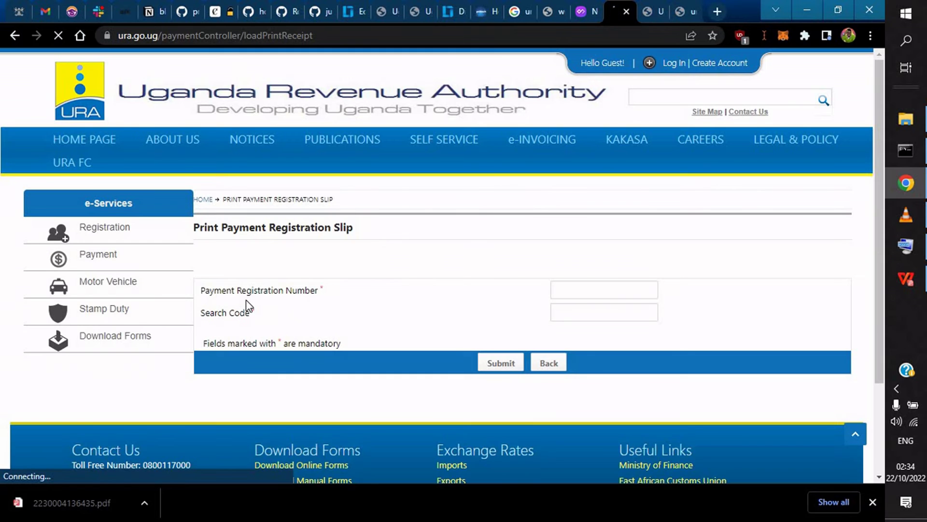
Step: Enter the copied search code in the Print Payment Registration Slip form
{"action": "left_click_drag", "start_coordinate": [243, 287], "coordinate": [327, 291]}
{"action": "triple_click", "coordinate": [246, 317]}
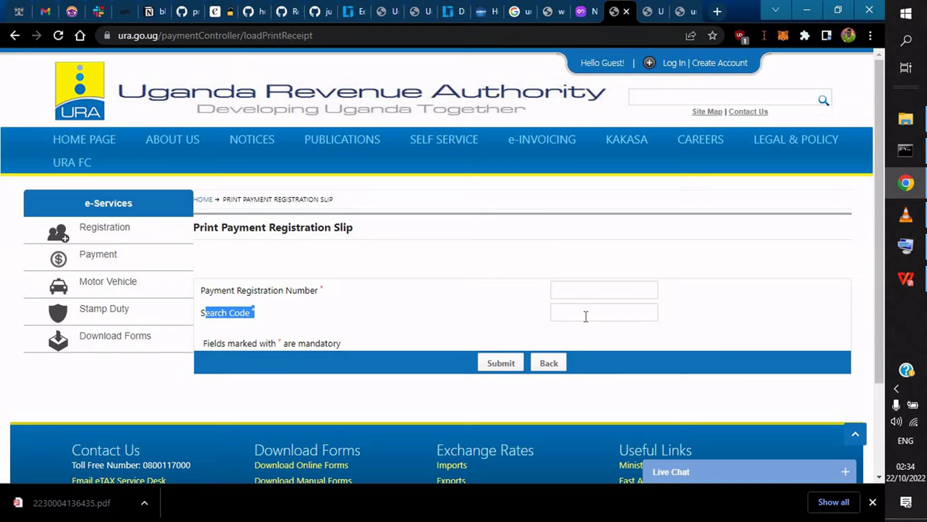
{"action": "left_click", "coordinate": [587, 316]}
{"action": "key", "text": "ctrl+v"}
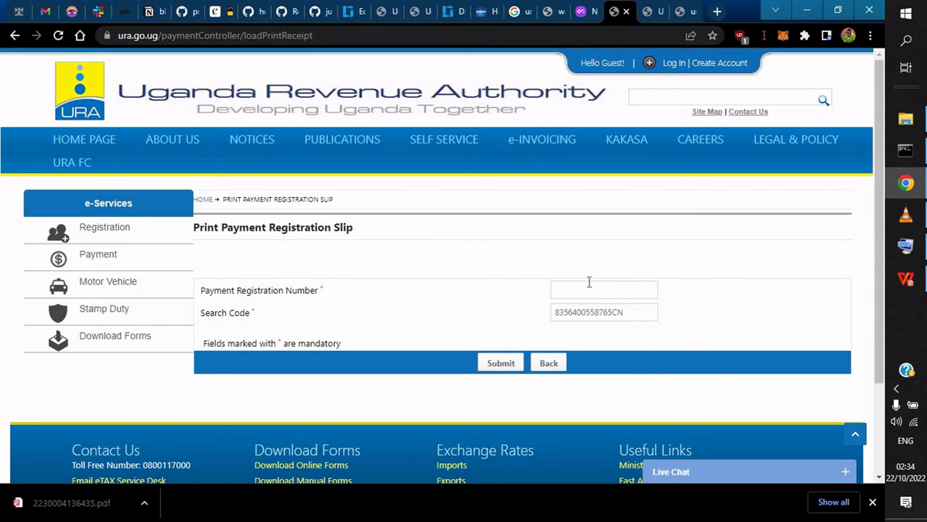
Step: Copy the payment registration number from uraslip.pdf into the Print Payment Registration Slip form and submit it to download the slip
{"action": "left_click", "coordinate": [576, 288]}
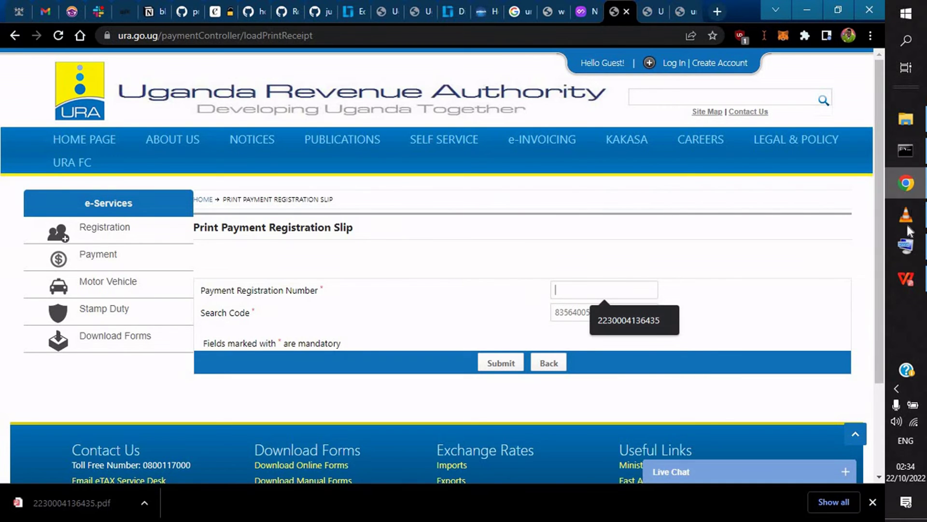
{"action": "left_click", "coordinate": [645, 11]}
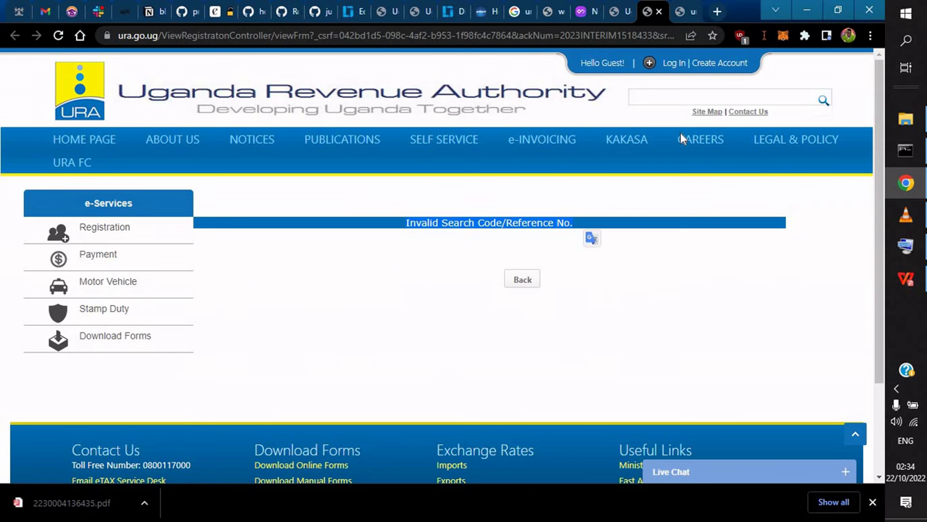
{"action": "left_click", "coordinate": [690, 14]}
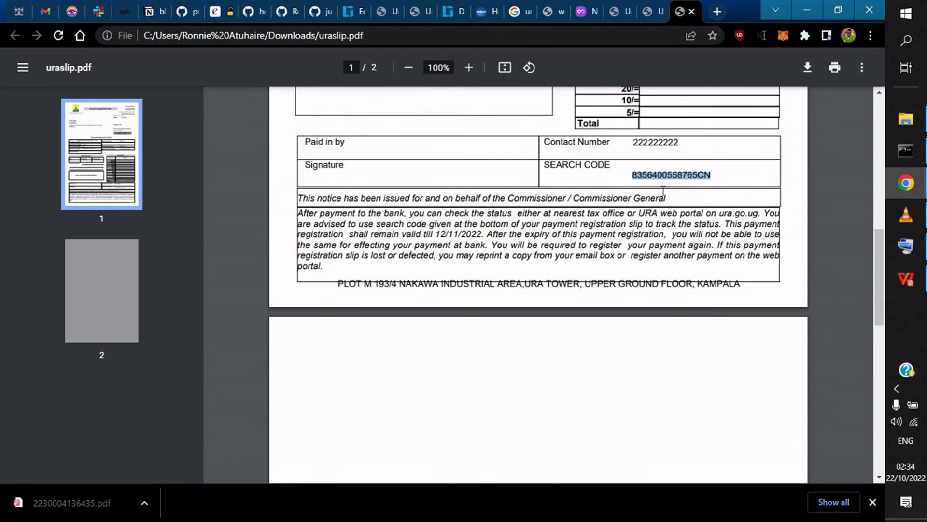
{"action": "scroll", "coordinate": [670, 183], "scroll_direction": "up", "scroll_amount": 10}
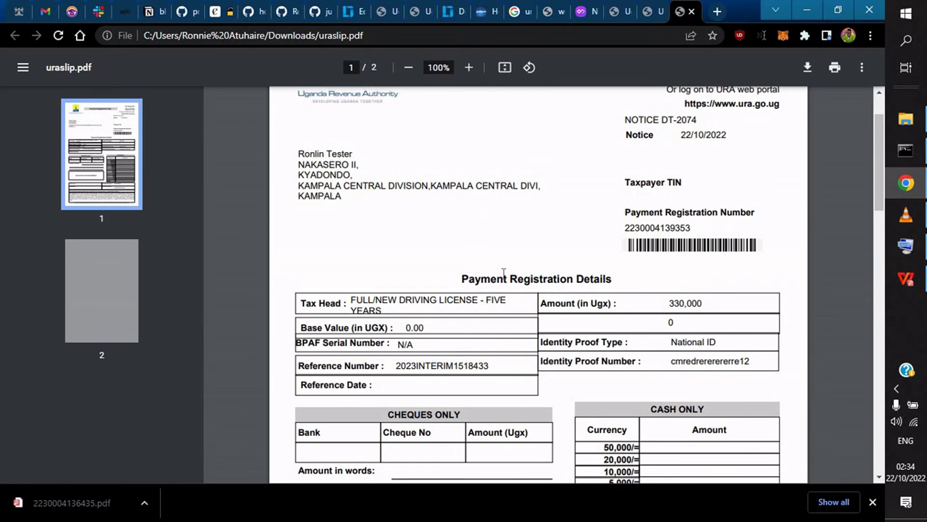
{"action": "left_click_drag", "start_coordinate": [627, 227], "coordinate": [693, 228]}
{"action": "key", "text": "ctrl+c"}
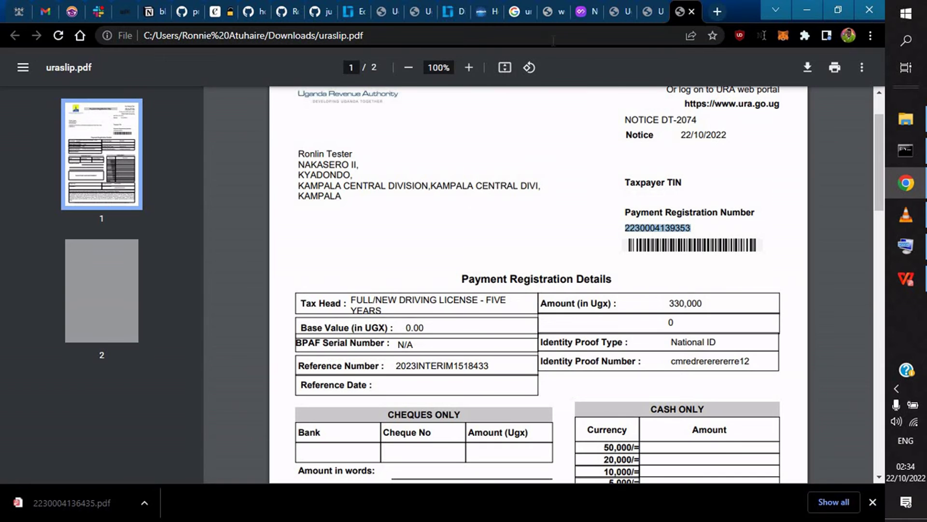
{"action": "left_click", "coordinate": [618, 11]}
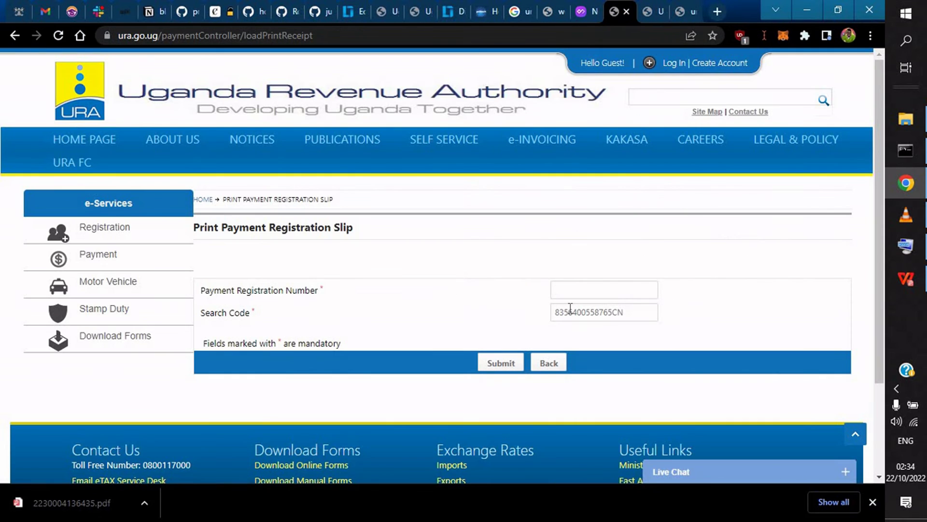
{"action": "key", "text": "ctrl+v"}
{"action": "left_click", "coordinate": [498, 364]}
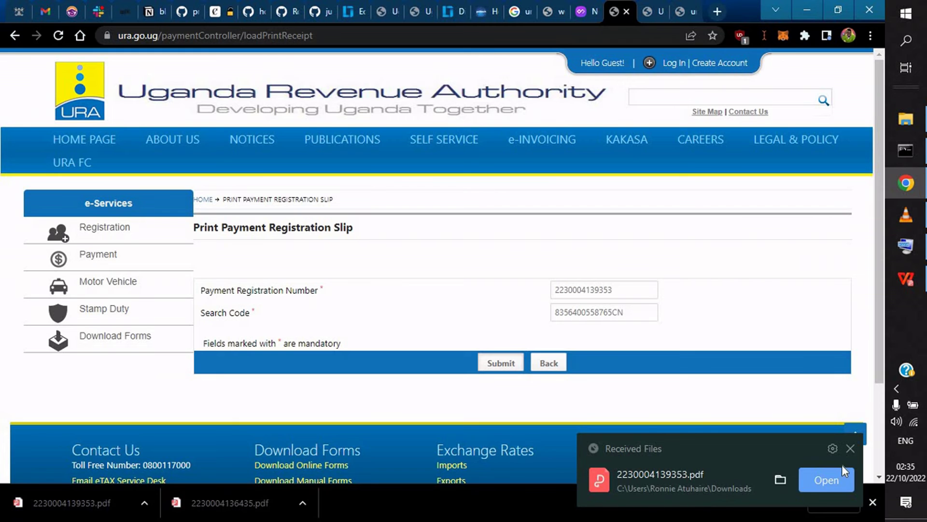
Step: Open the newly downloaded slip in WPS Office and examine its payment registration number
{"action": "left_click", "coordinate": [829, 481]}
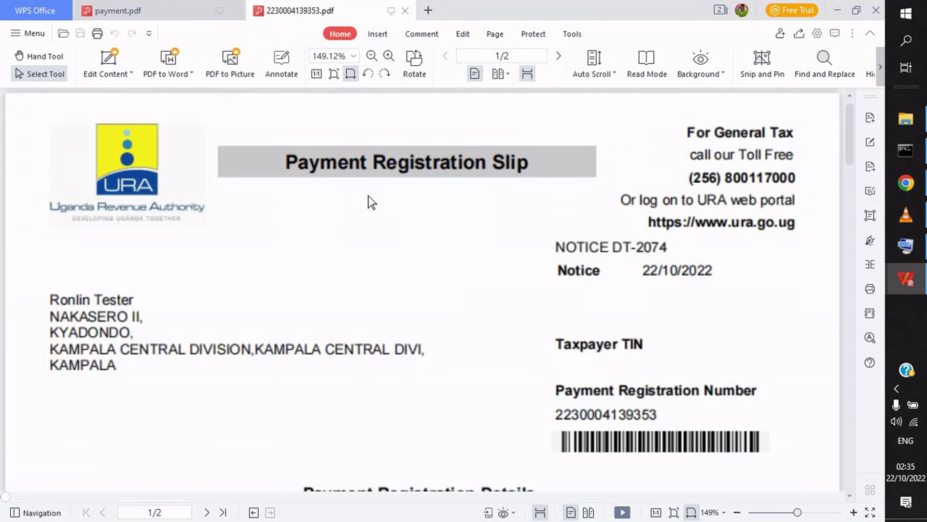
{"action": "scroll", "coordinate": [674, 258], "scroll_direction": "down", "scroll_amount": 5}
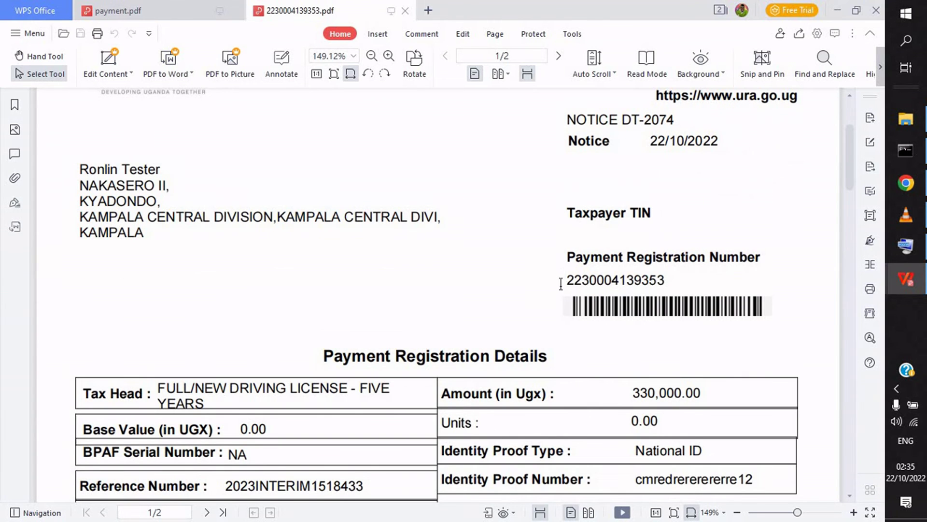
{"action": "left_click_drag", "start_coordinate": [564, 282], "coordinate": [685, 282]}
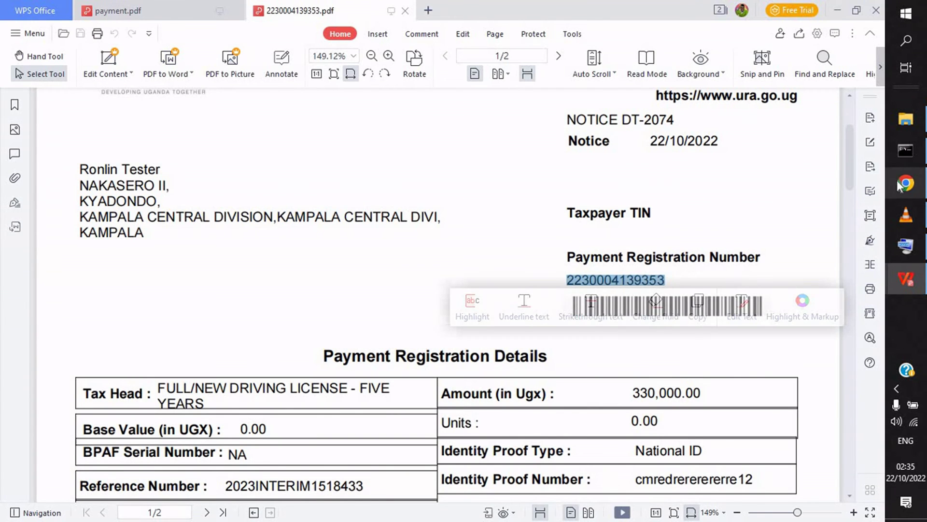
Step: Switch back to Chrome, recheck the payment registration number in uraslip.pdf and return to the URA home page
{"action": "left_click", "coordinate": [905, 183]}
{"action": "left_click", "coordinate": [650, 11]}
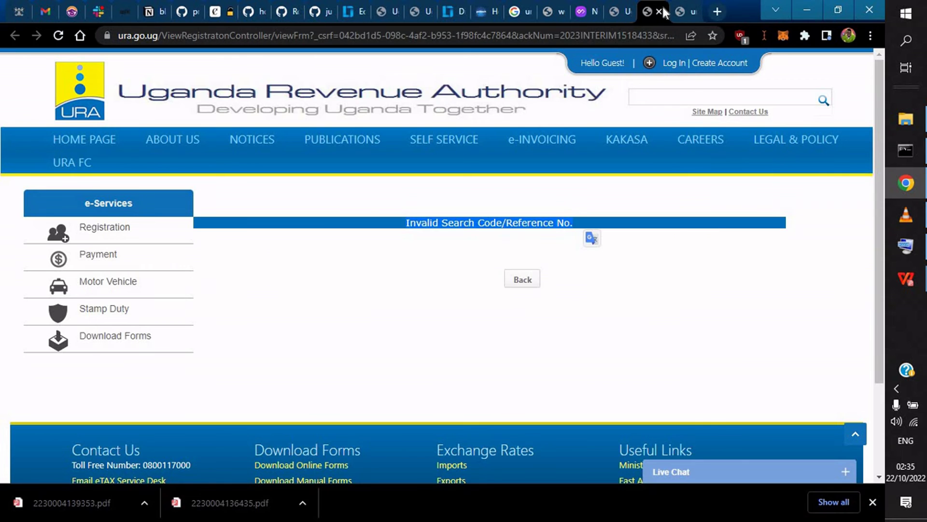
{"action": "left_click", "coordinate": [689, 10]}
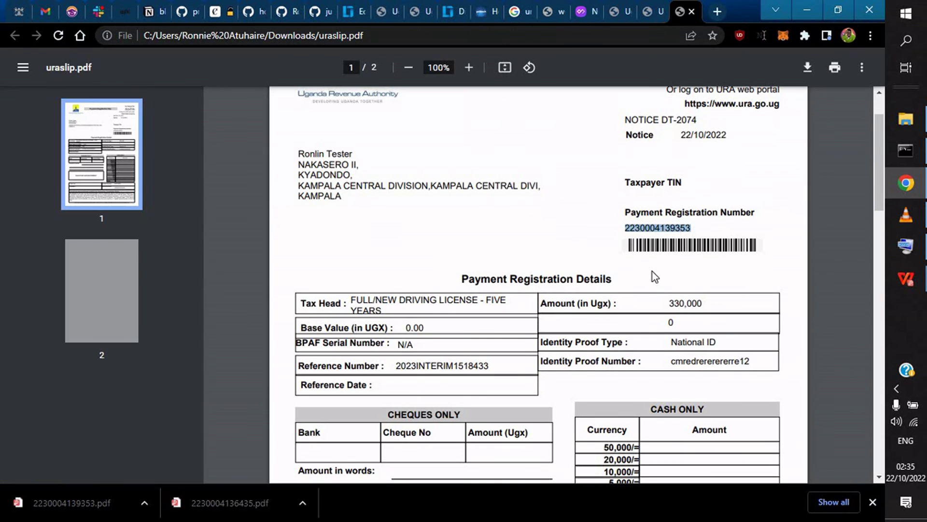
{"action": "left_click", "coordinate": [624, 8]}
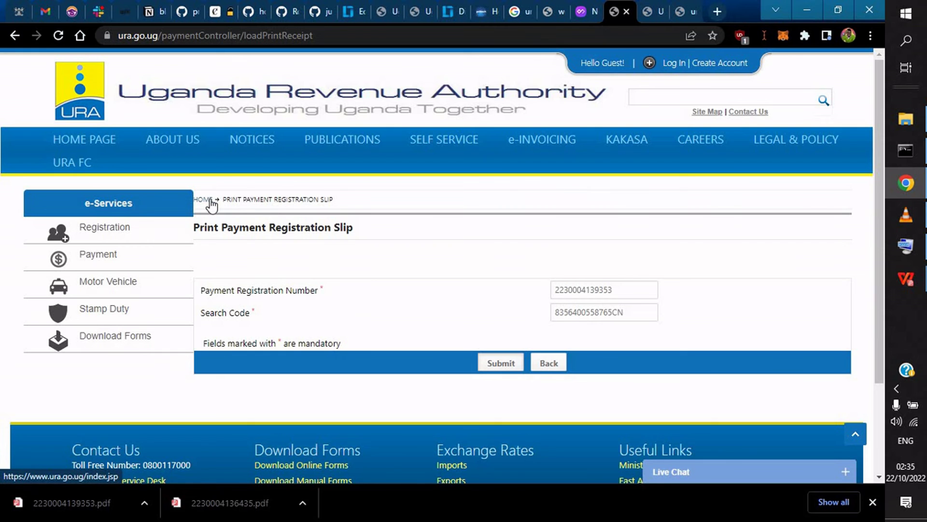
{"action": "left_click", "coordinate": [211, 203]}
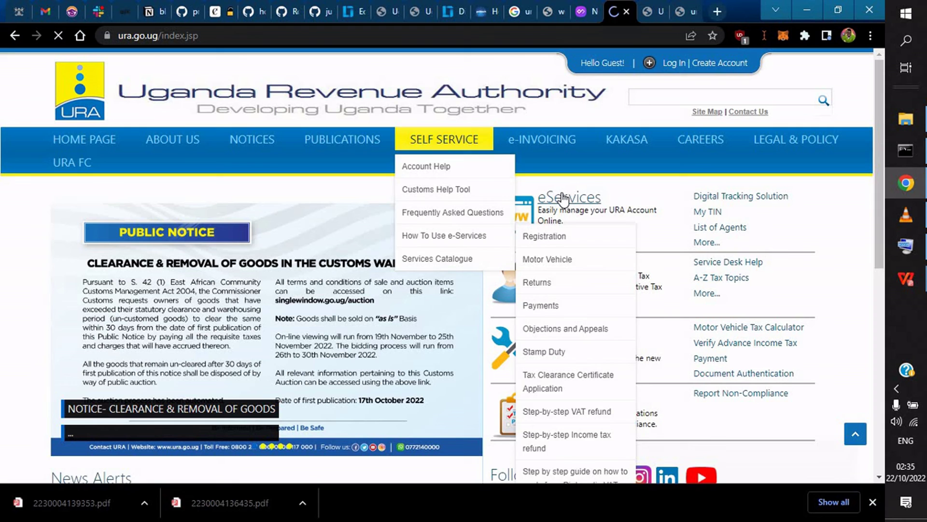
Step: Go to the eServices page, look through its service sections and open the Payment Re-Generation form under Payments
{"action": "left_click", "coordinate": [562, 198]}
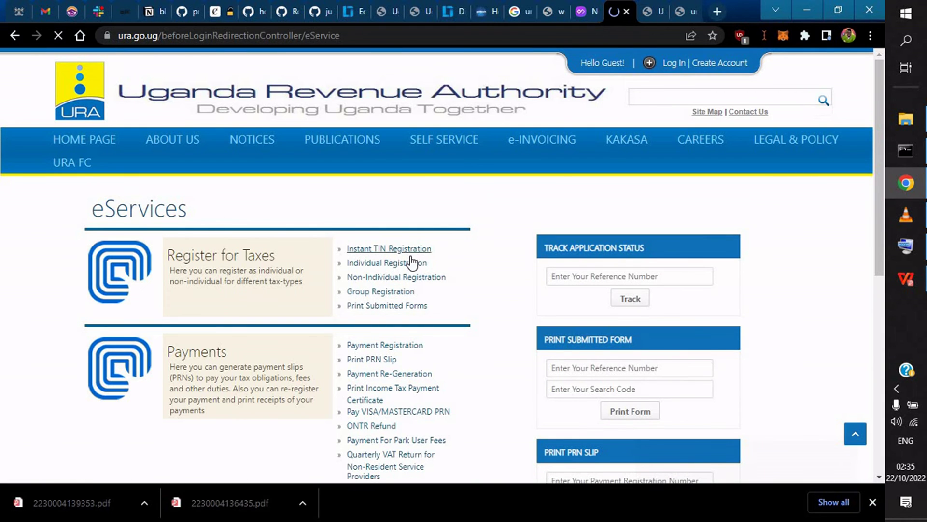
{"action": "scroll", "coordinate": [440, 282], "scroll_direction": "down", "scroll_amount": 3}
{"action": "scroll", "coordinate": [440, 280], "scroll_direction": "down", "scroll_amount": 2}
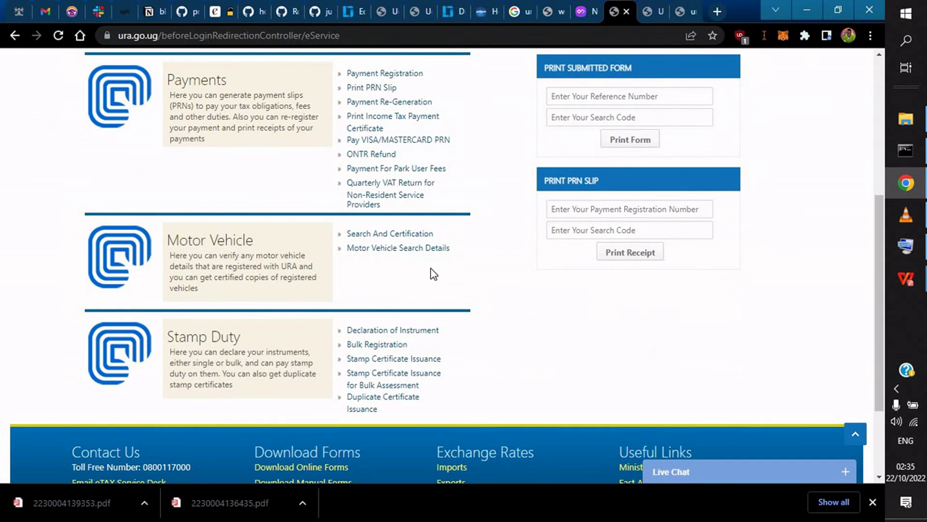
{"action": "scroll", "coordinate": [434, 274], "scroll_direction": "down", "scroll_amount": 2}
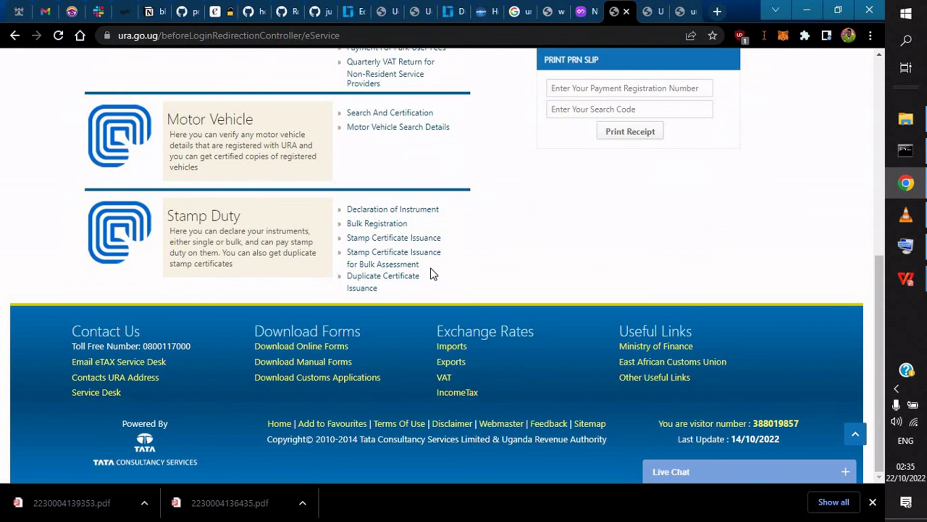
{"action": "scroll", "coordinate": [500, 258], "scroll_direction": "up", "scroll_amount": 4}
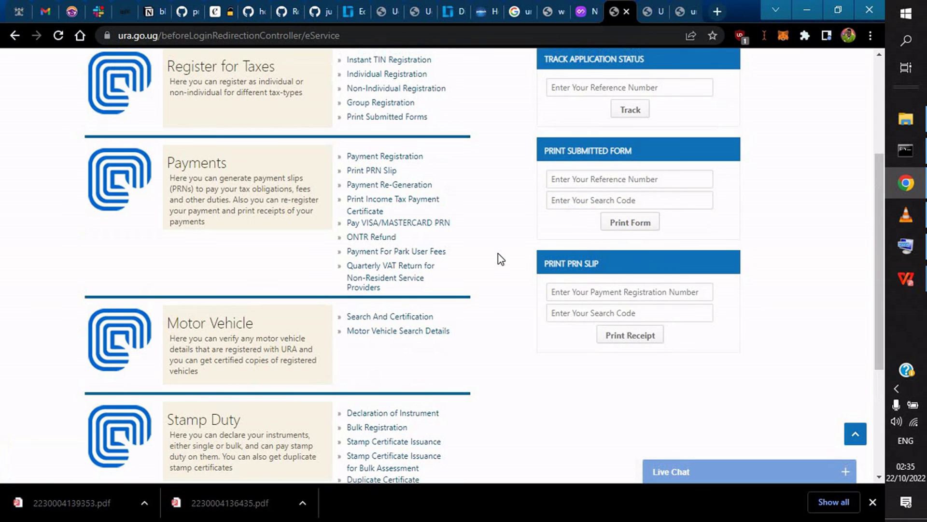
{"action": "scroll", "coordinate": [491, 251], "scroll_direction": "up", "scroll_amount": 3}
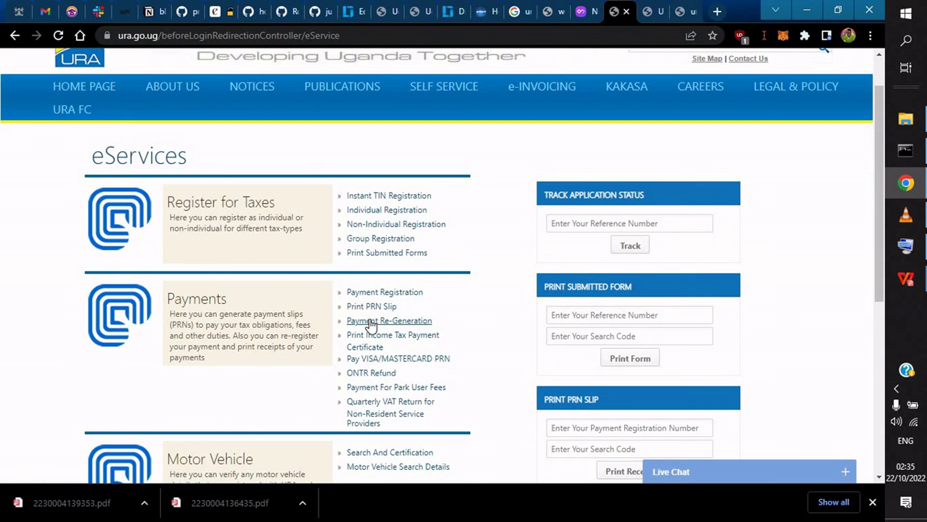
{"action": "left_click", "coordinate": [401, 322]}
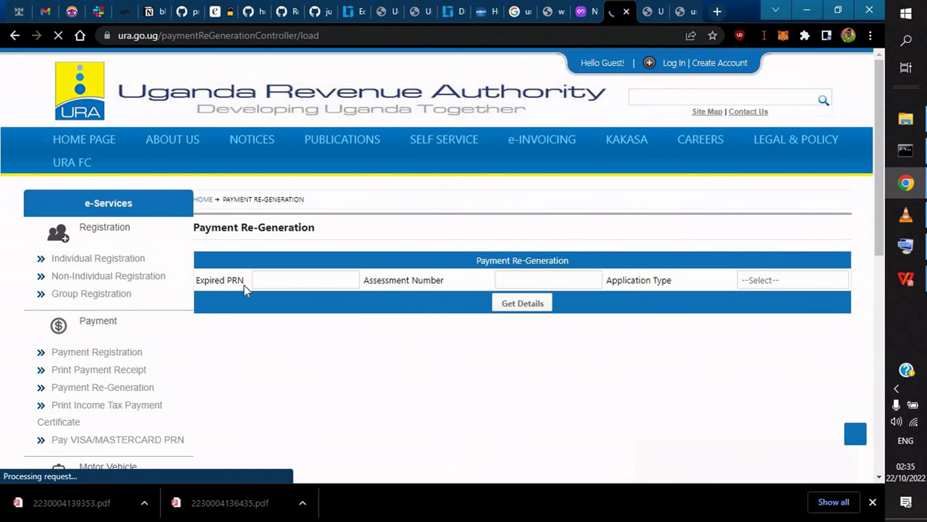
Step: Examine the Expired PRN, Assessment Number and Application Type fields, including the available application types, and return to the home page
{"action": "left_click", "coordinate": [275, 279]}
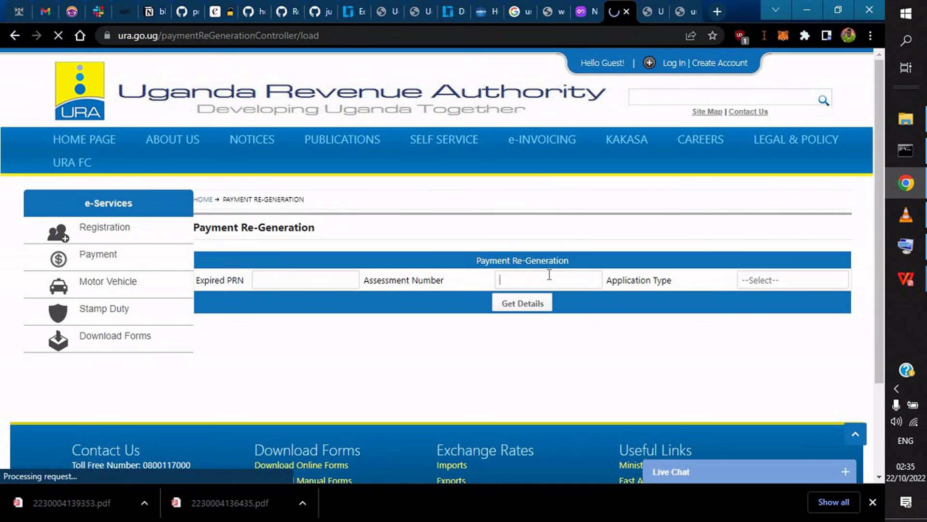
{"action": "left_click", "coordinate": [754, 279]}
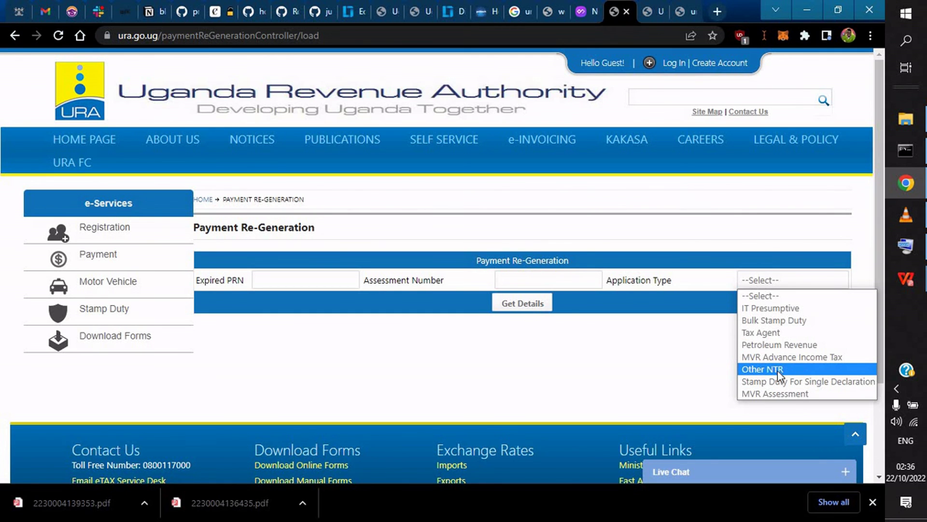
{"action": "left_click", "coordinate": [579, 361]}
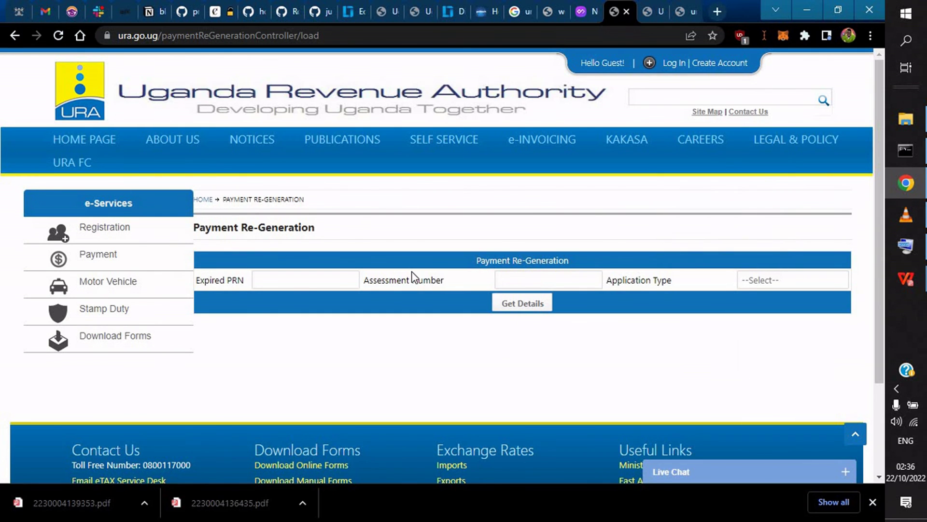
{"action": "left_click", "coordinate": [87, 152]}
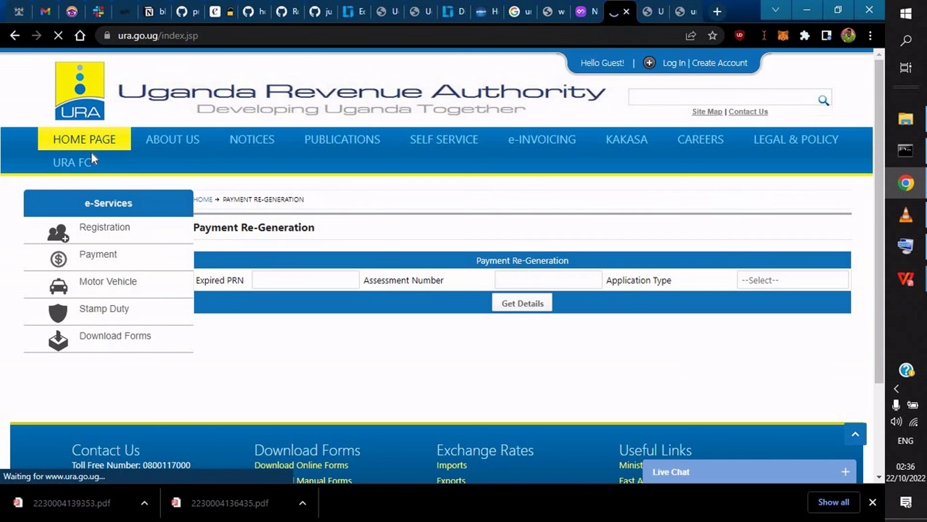